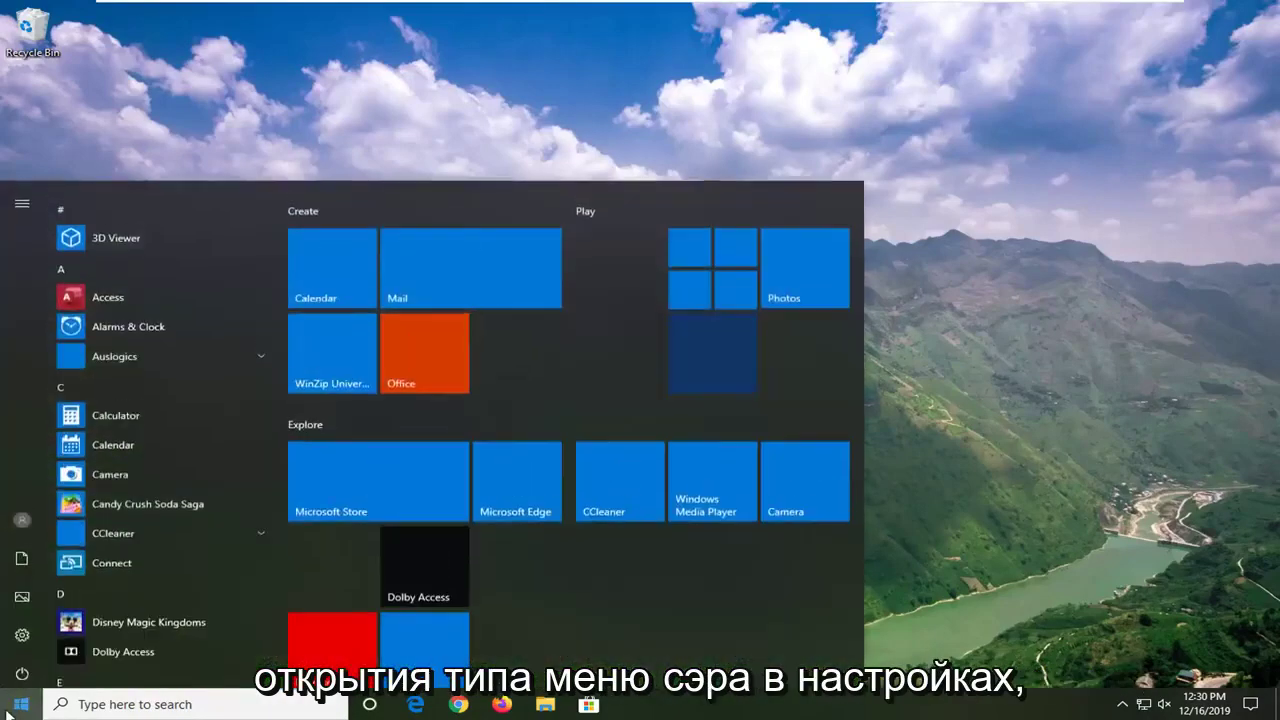
Step: Open Windows Settings and go to the Storage page of the System category
text(settings)
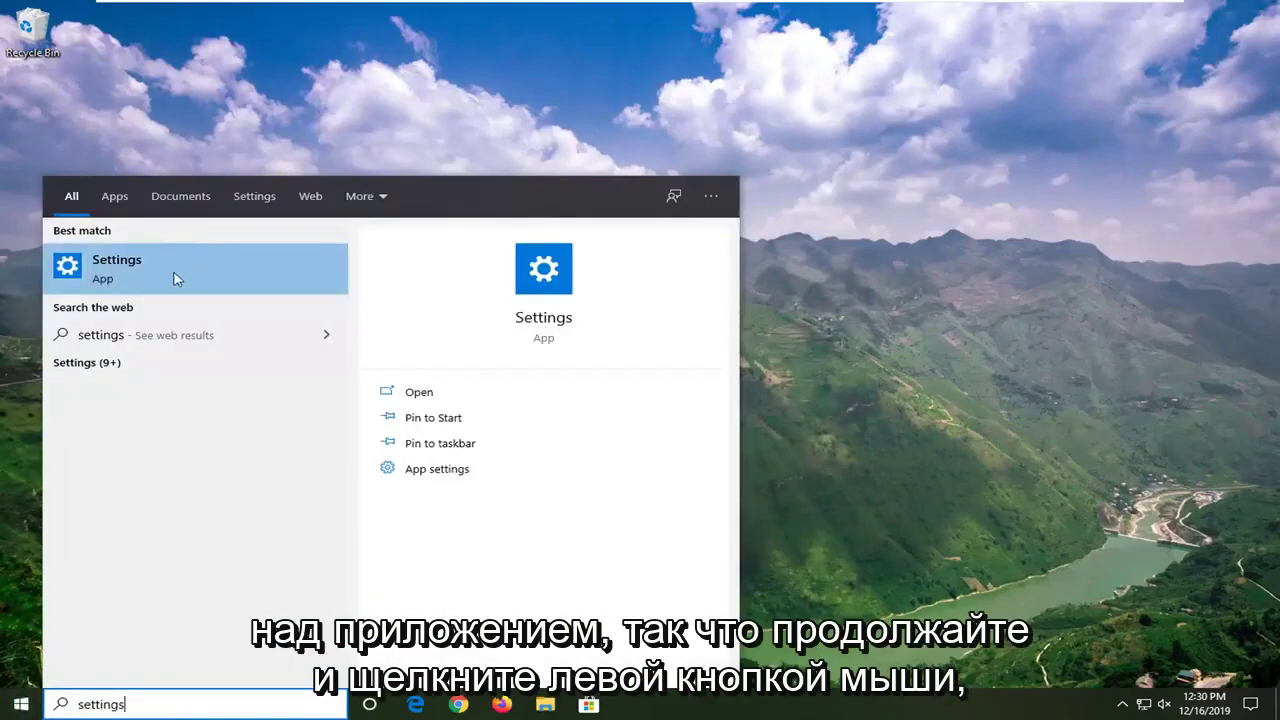
click(171, 272)
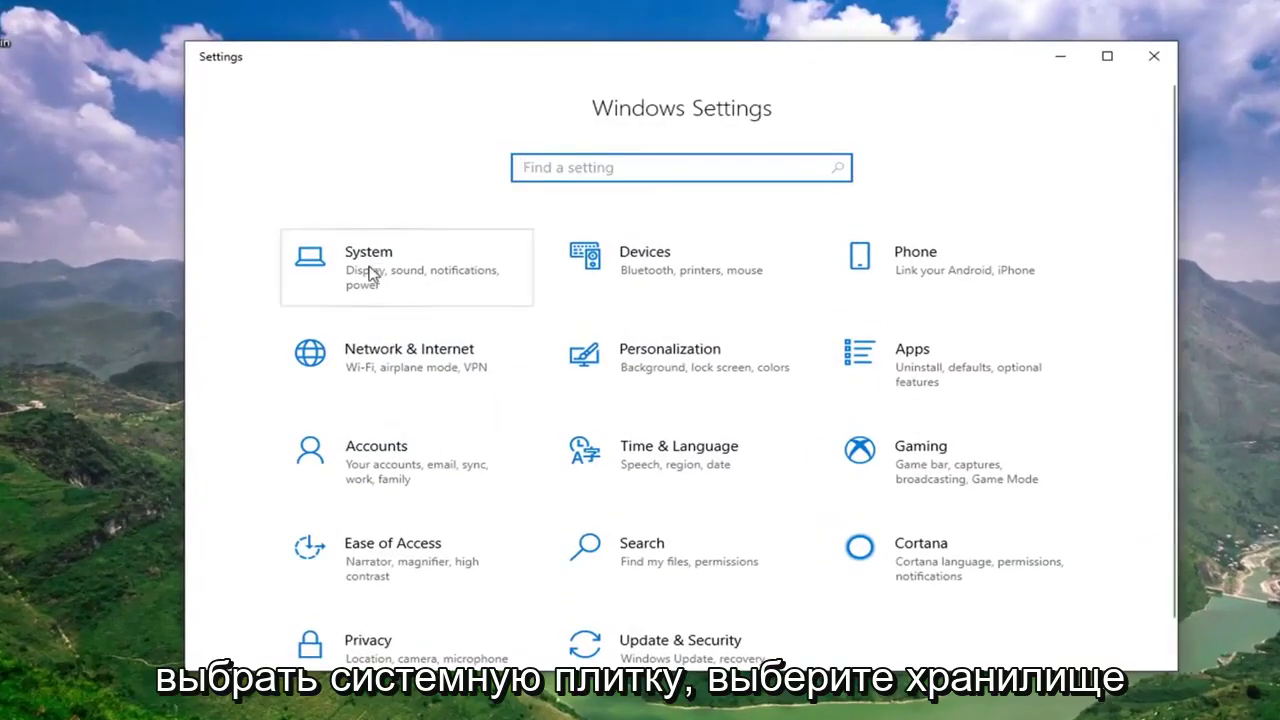
click(370, 274)
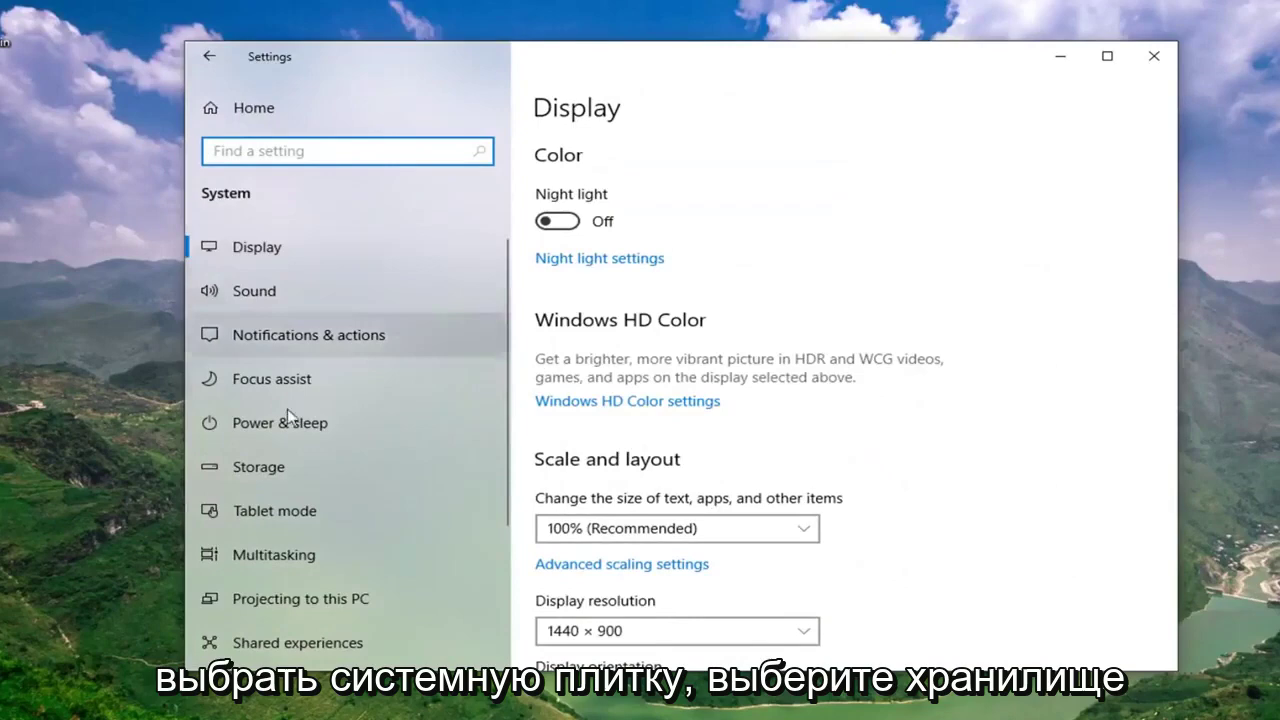
click(252, 467)
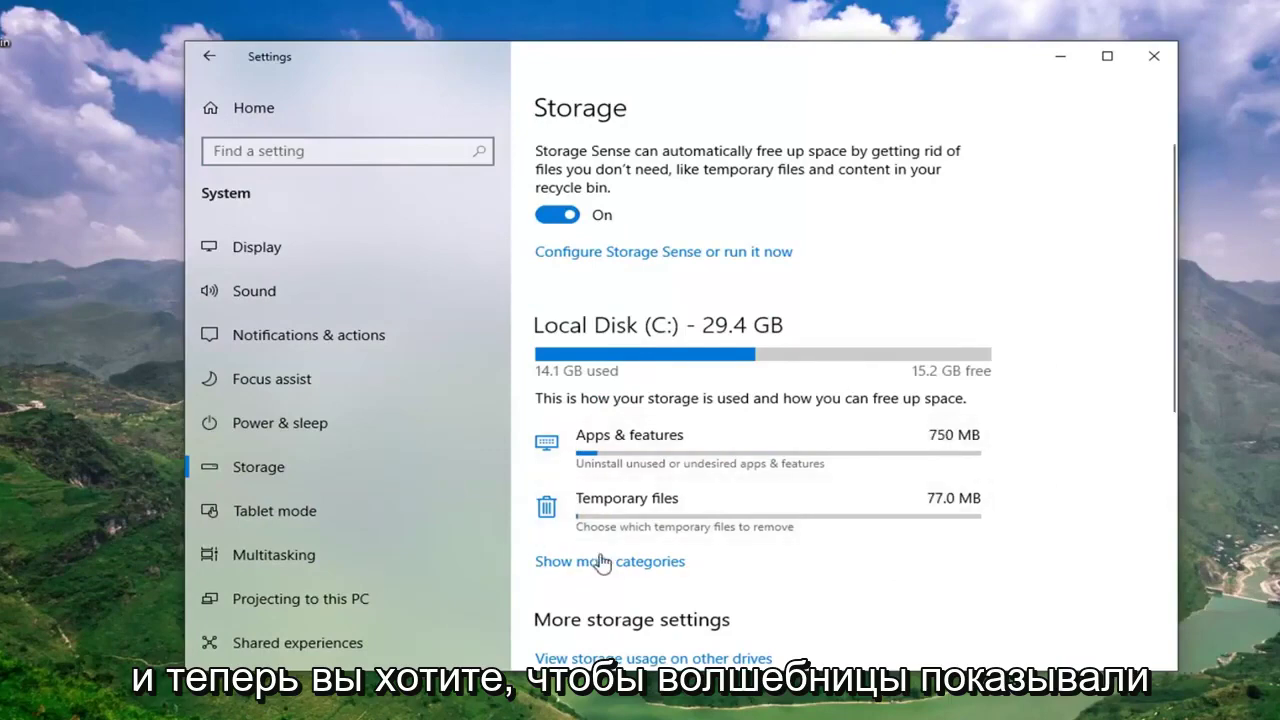
Step: Show more storage categories for Local Disk (C:) and open the System & reserved details
click(652, 570)
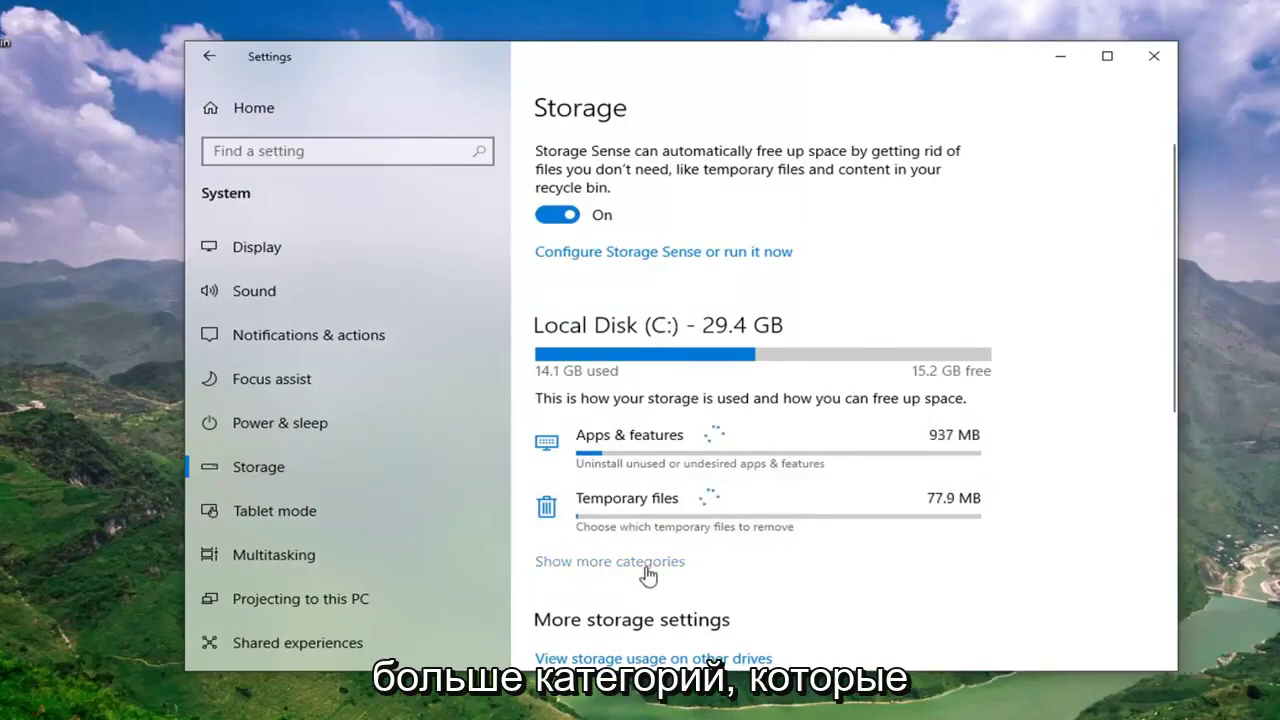
scroll(994, 430, down, 6)
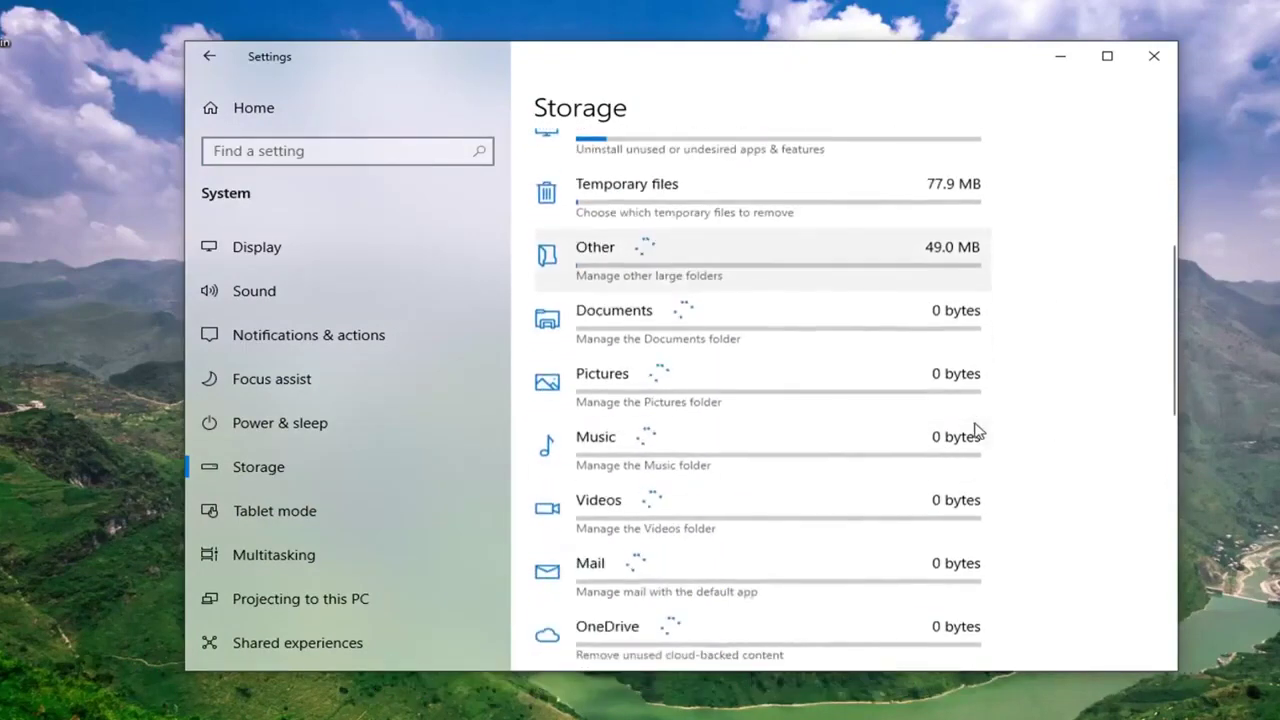
scroll(705, 588, up, 3)
scroll(705, 588, up, 4)
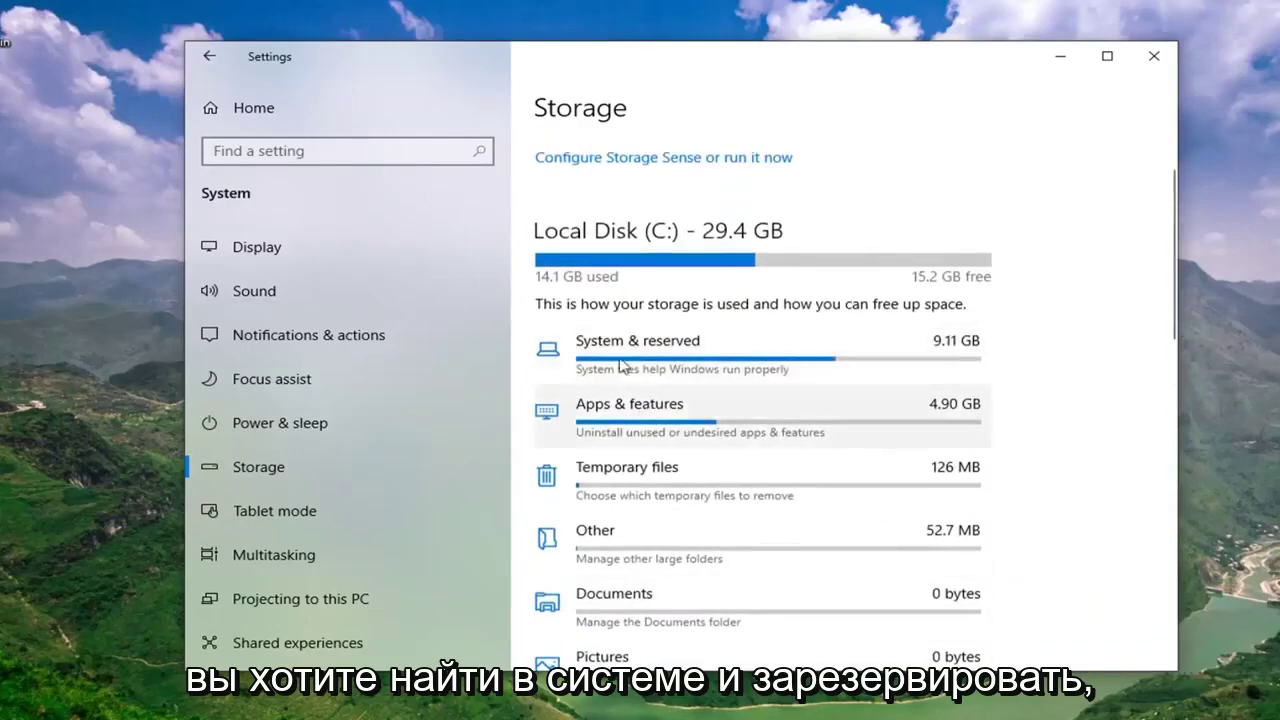
click(700, 370)
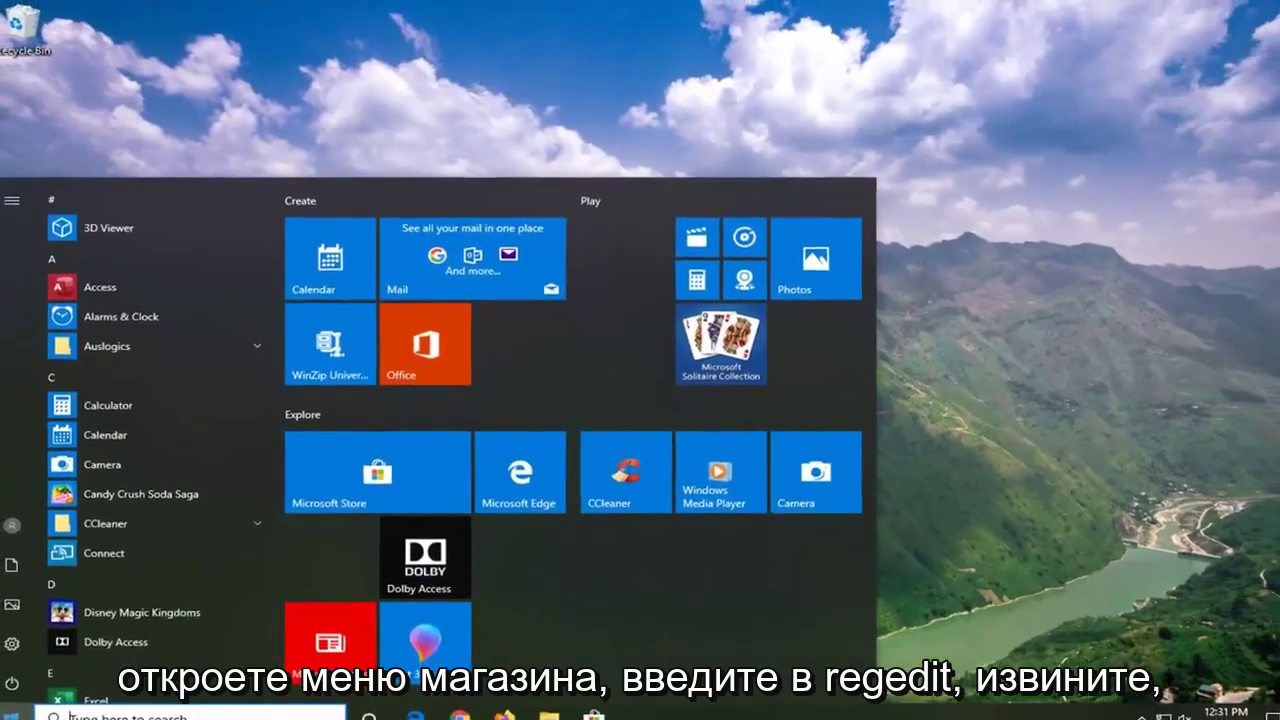
Step: Search for regedit, run Registry Editor as administrator and allow it to make changes to the device
text(regedit)
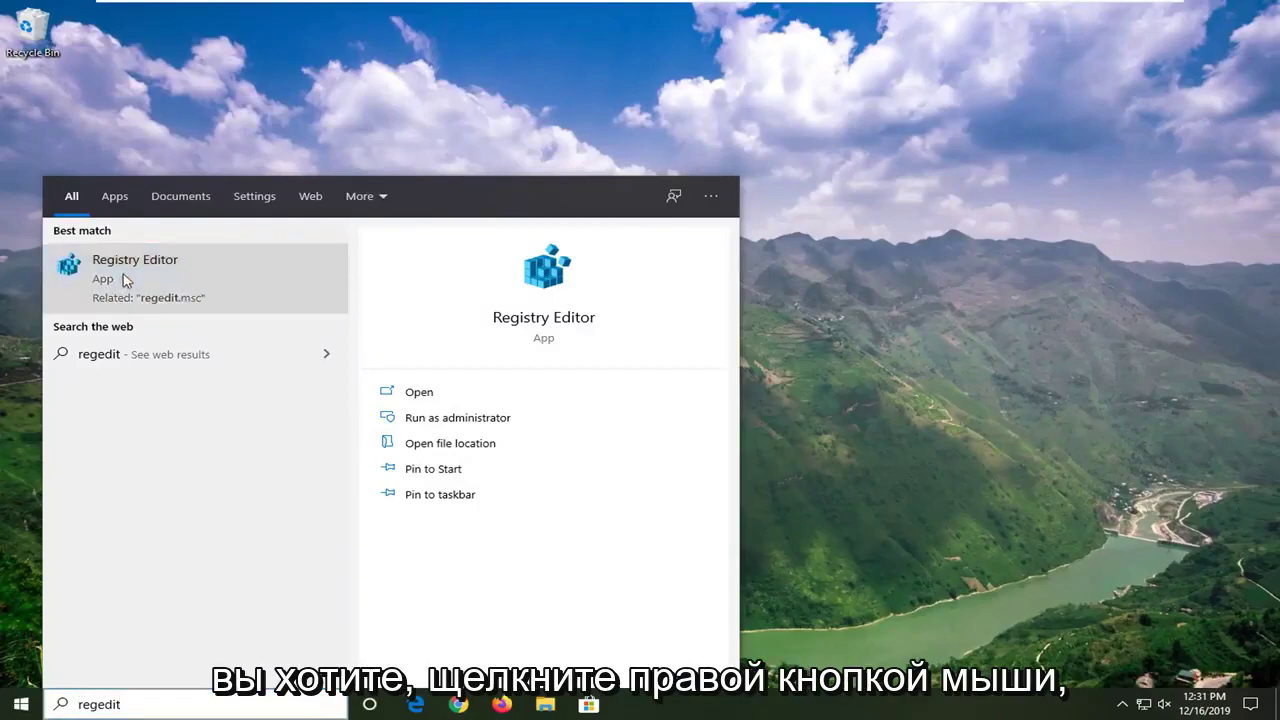
right_click(122, 276)
click(168, 292)
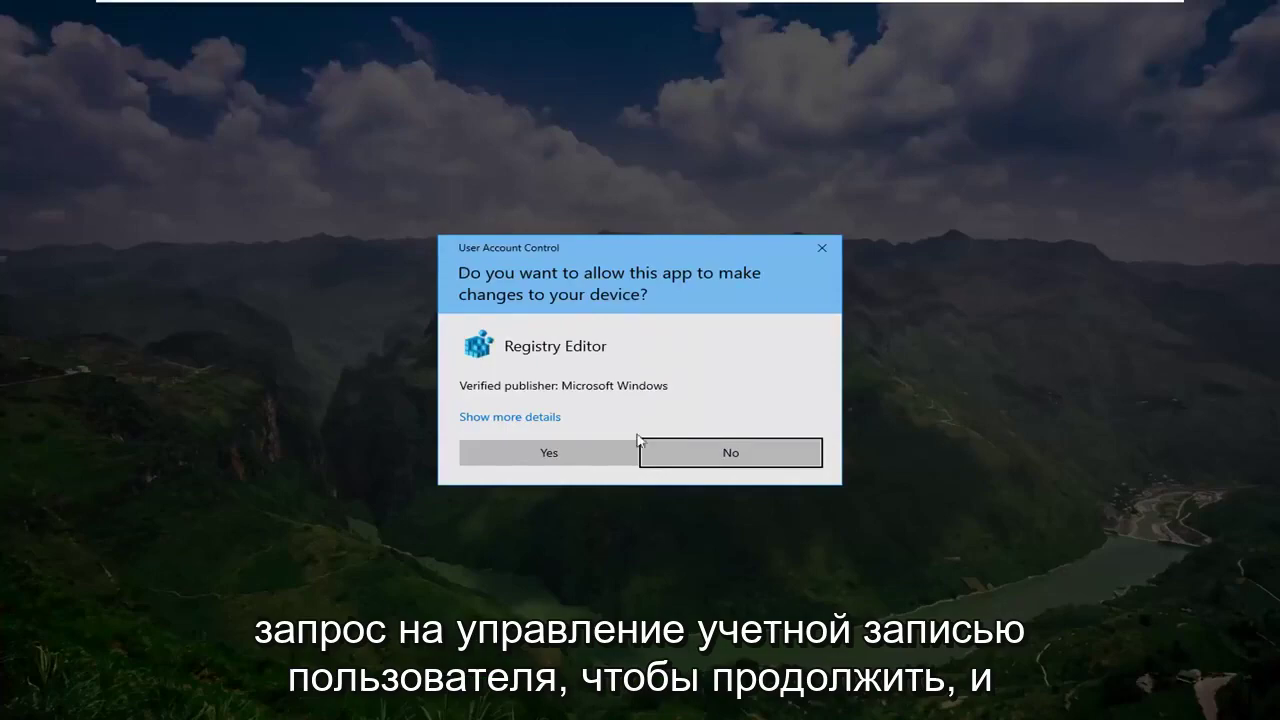
click(556, 463)
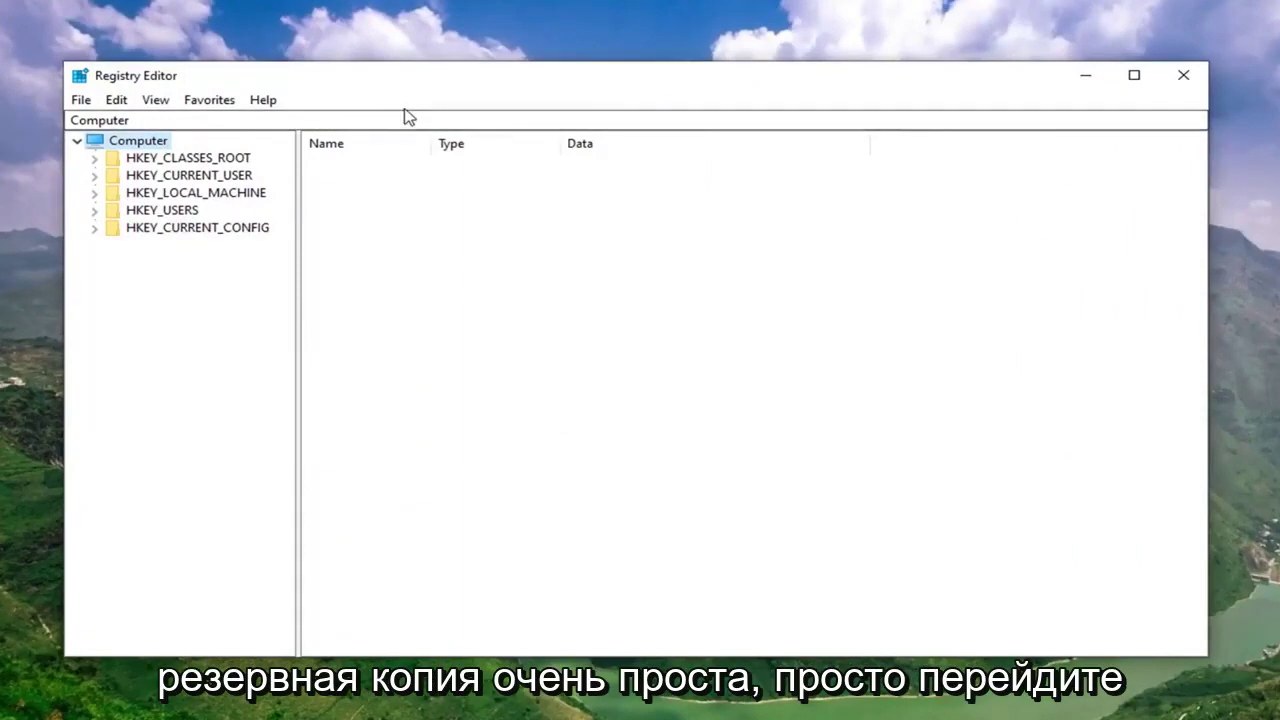
Step: Open the registry file export and import dialogs one after the other, cancelling each without saving or loading a file
click(80, 102)
click(125, 145)
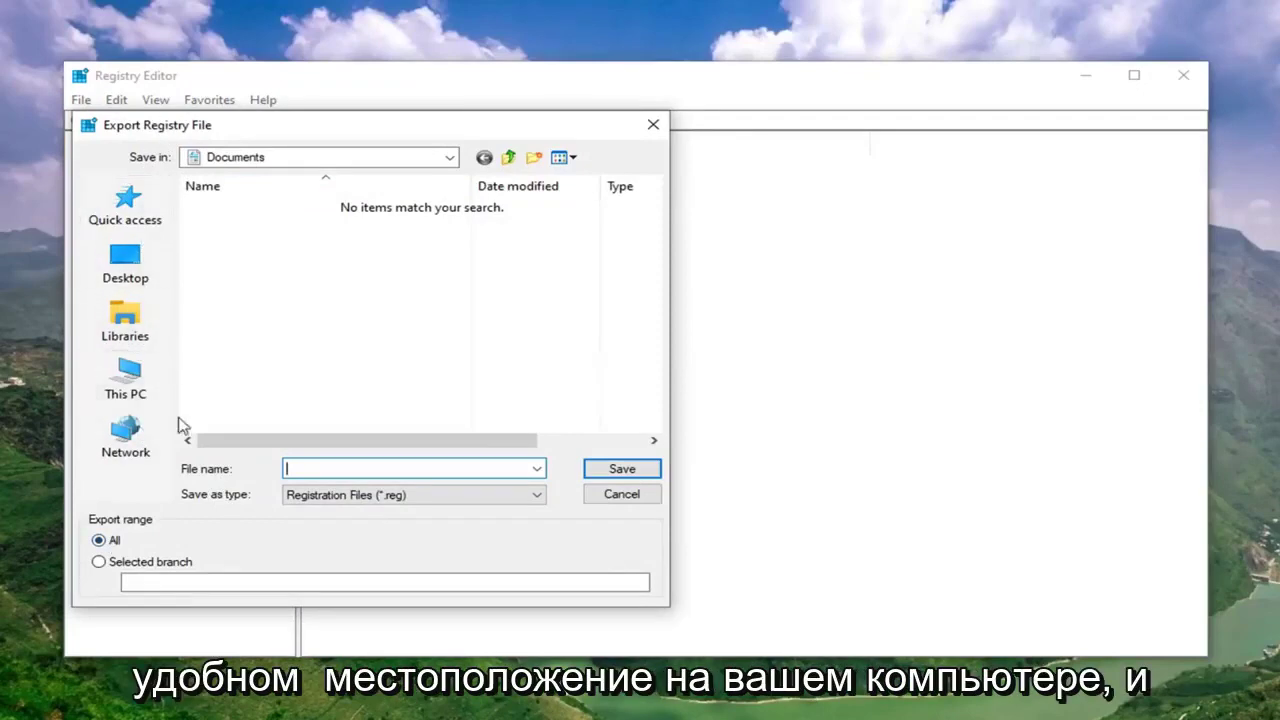
click(626, 496)
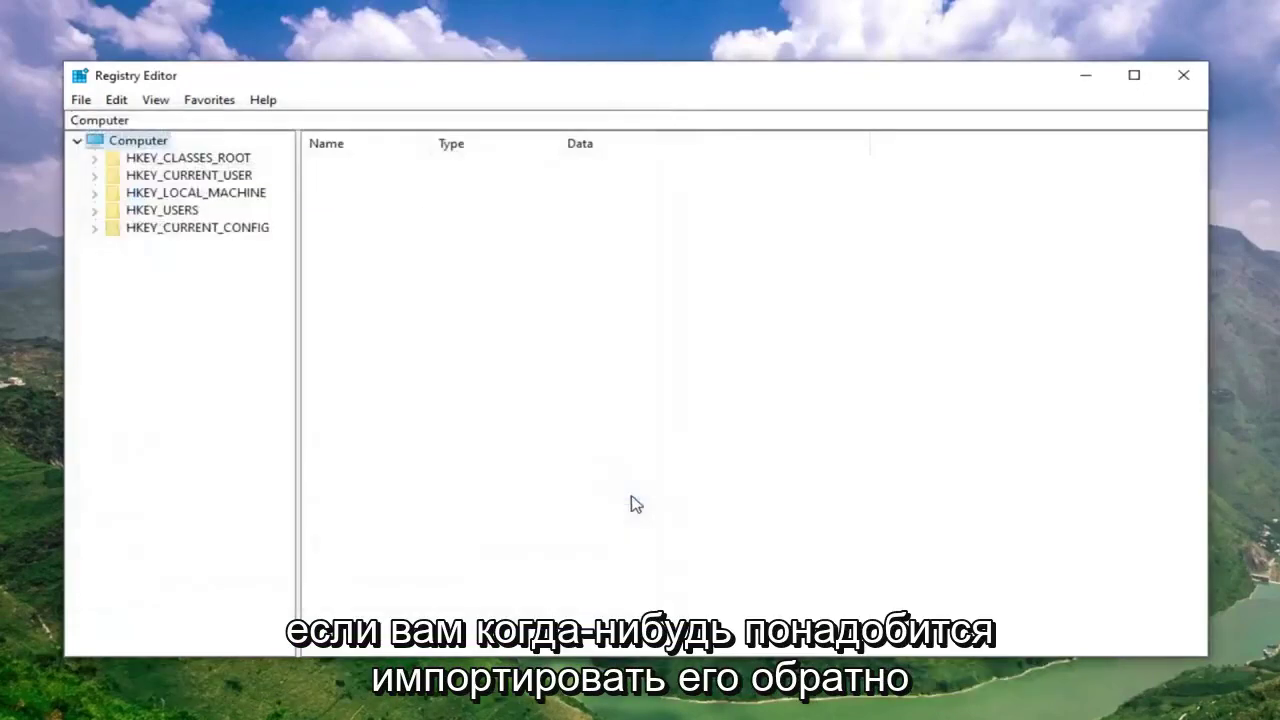
click(81, 101)
click(117, 123)
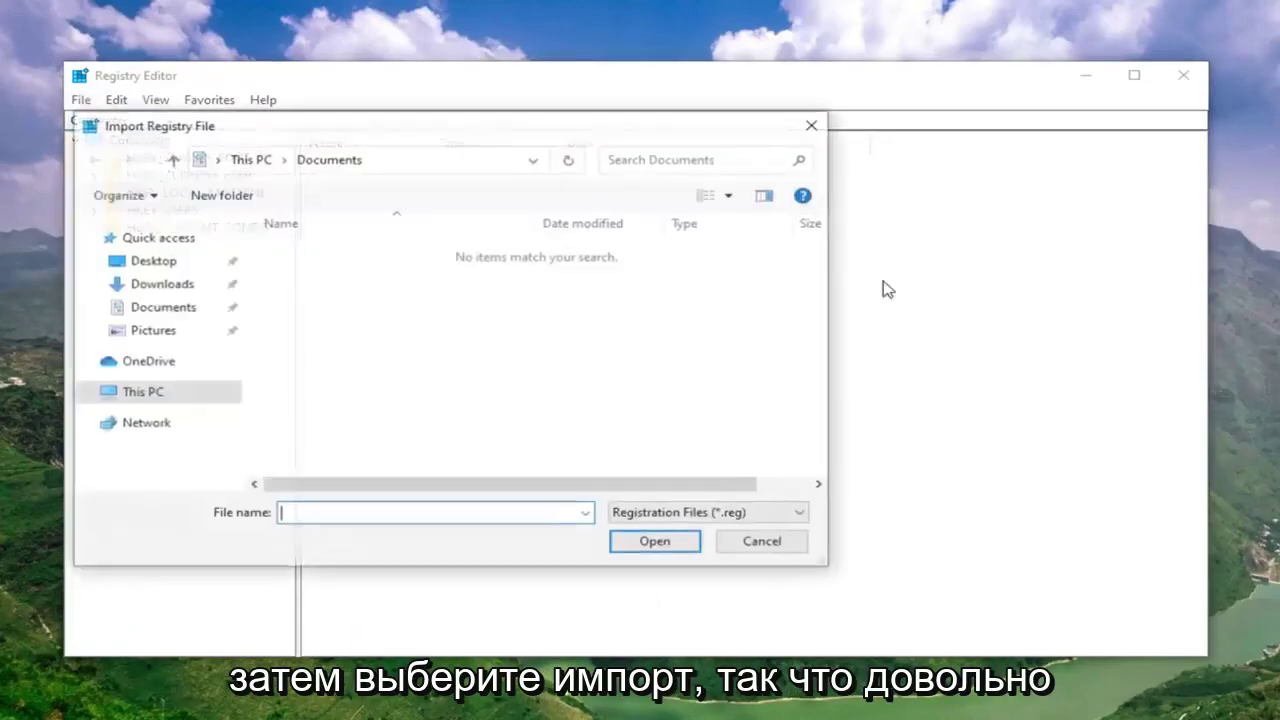
click(746, 545)
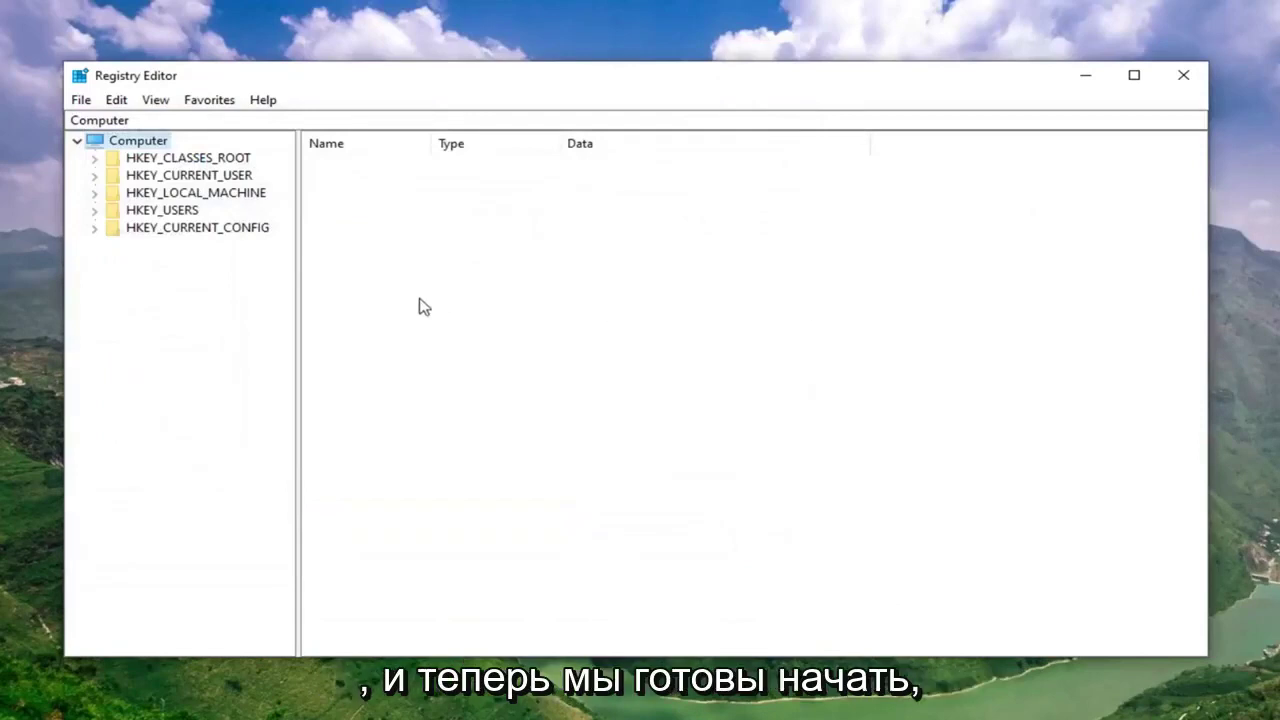
Step: Expand the registry tree down to HKEY_LOCAL_MACHINE\SOFTWARE\Microsoft\Windows
double_click(217, 196)
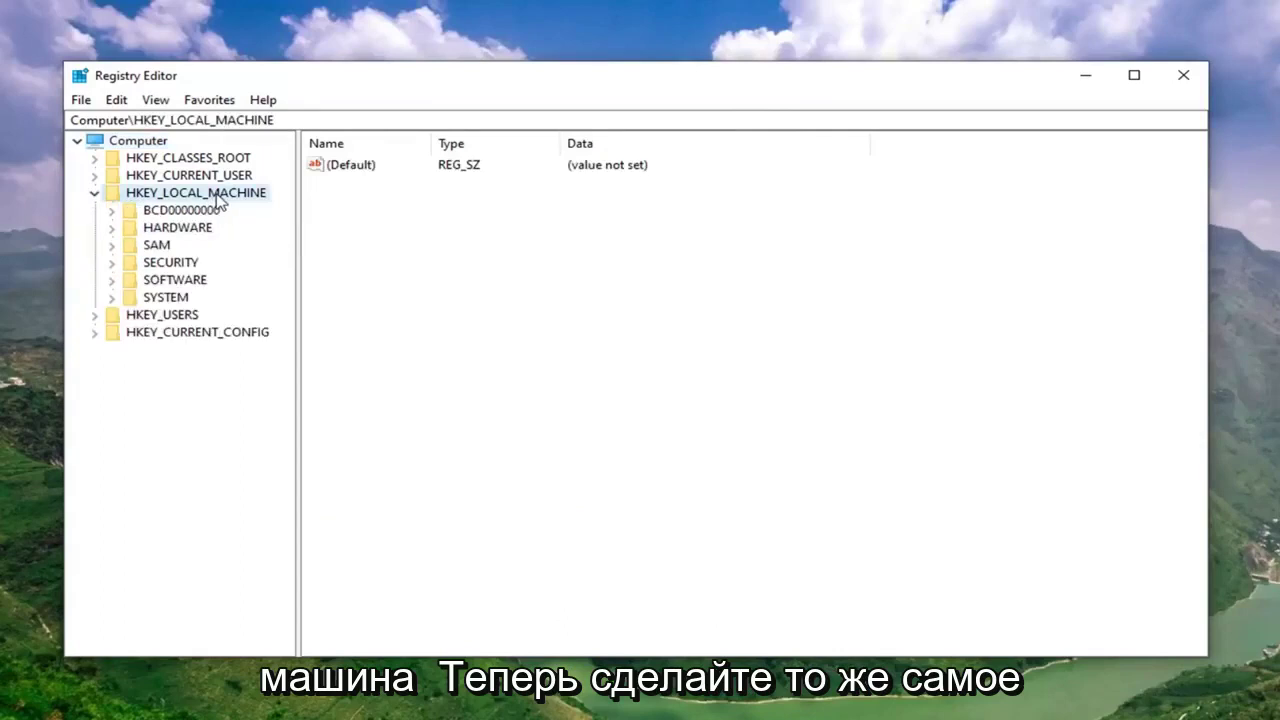
double_click(166, 283)
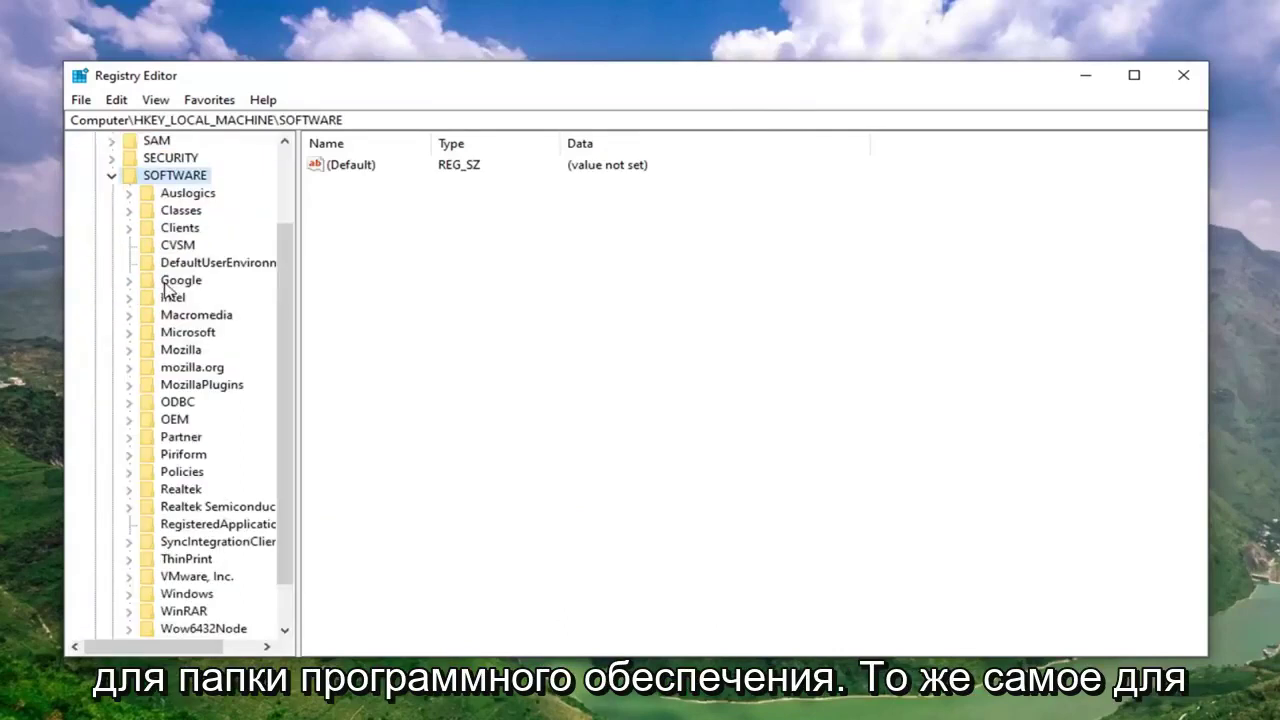
scroll(157, 288, down, 1)
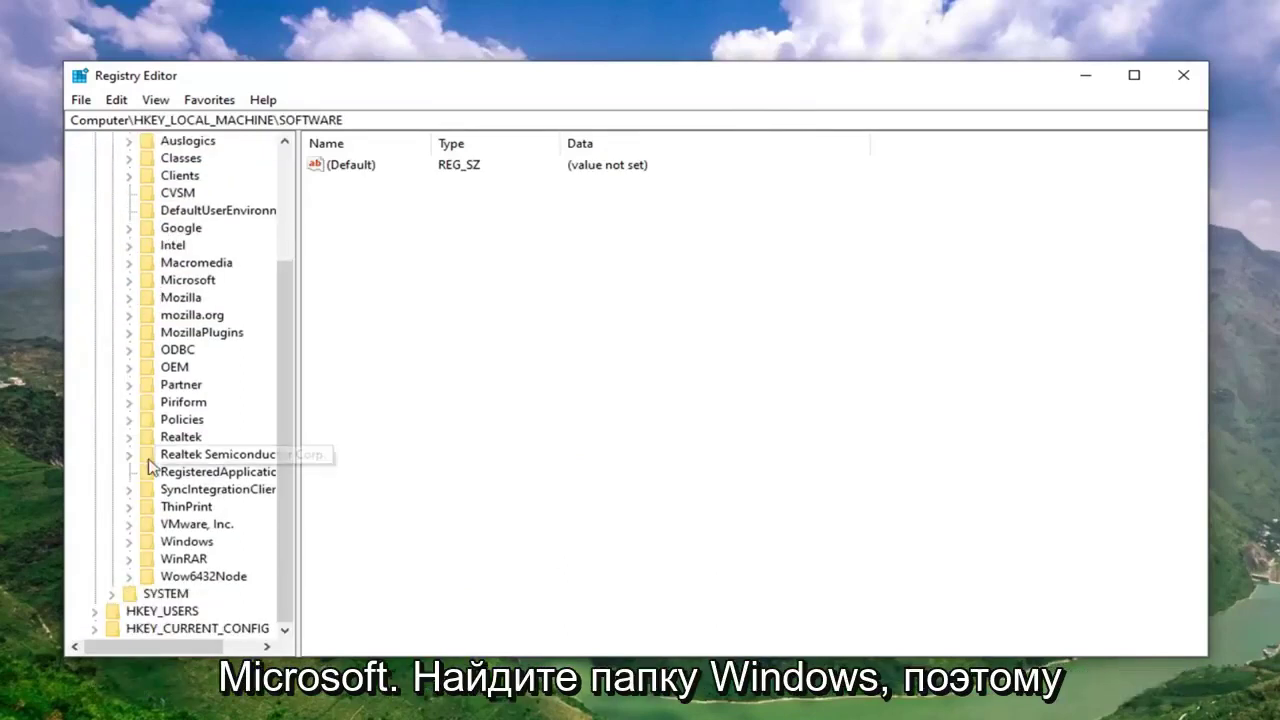
double_click(188, 280)
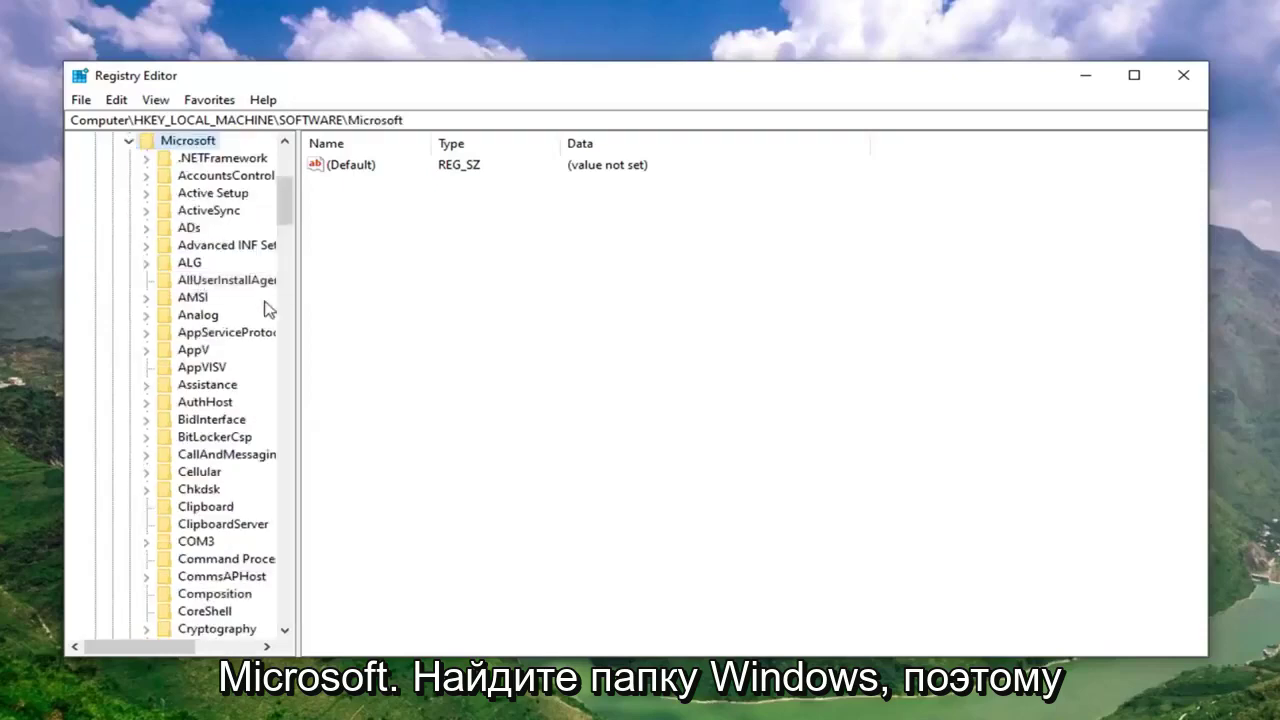
scroll(243, 363, down, 7)
scroll(243, 368, down, 20)
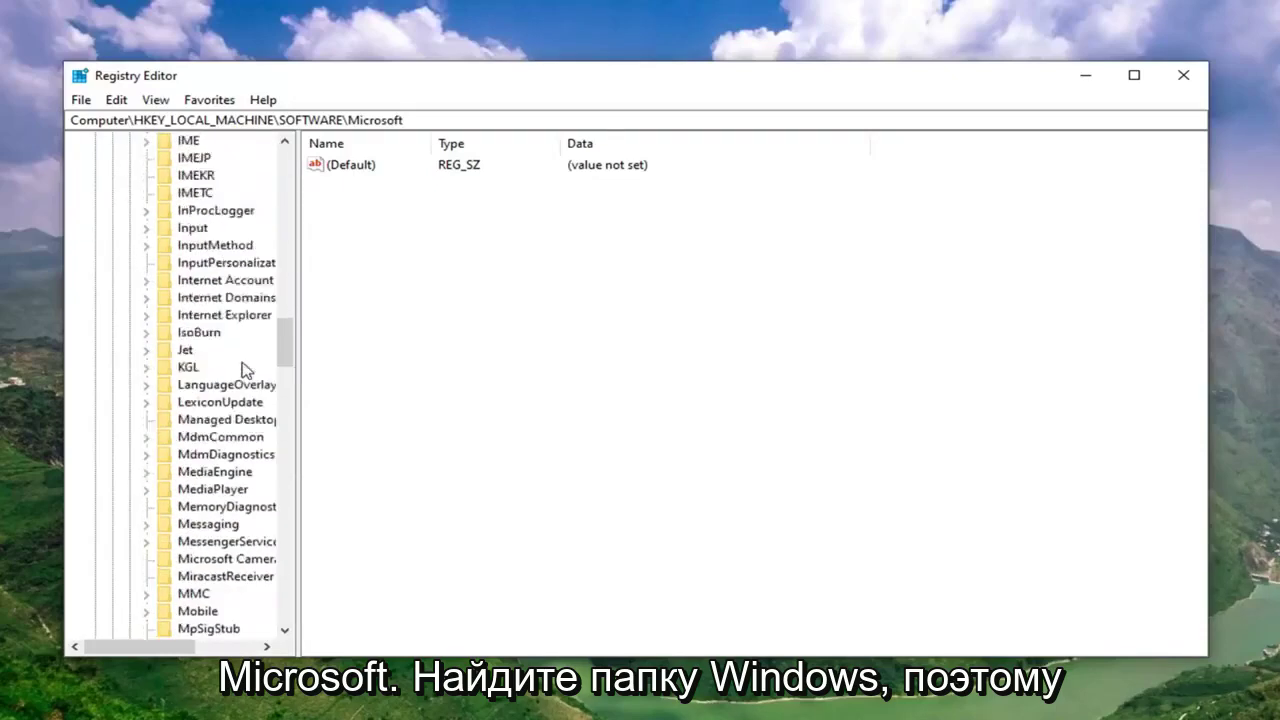
scroll(243, 374, down, 20)
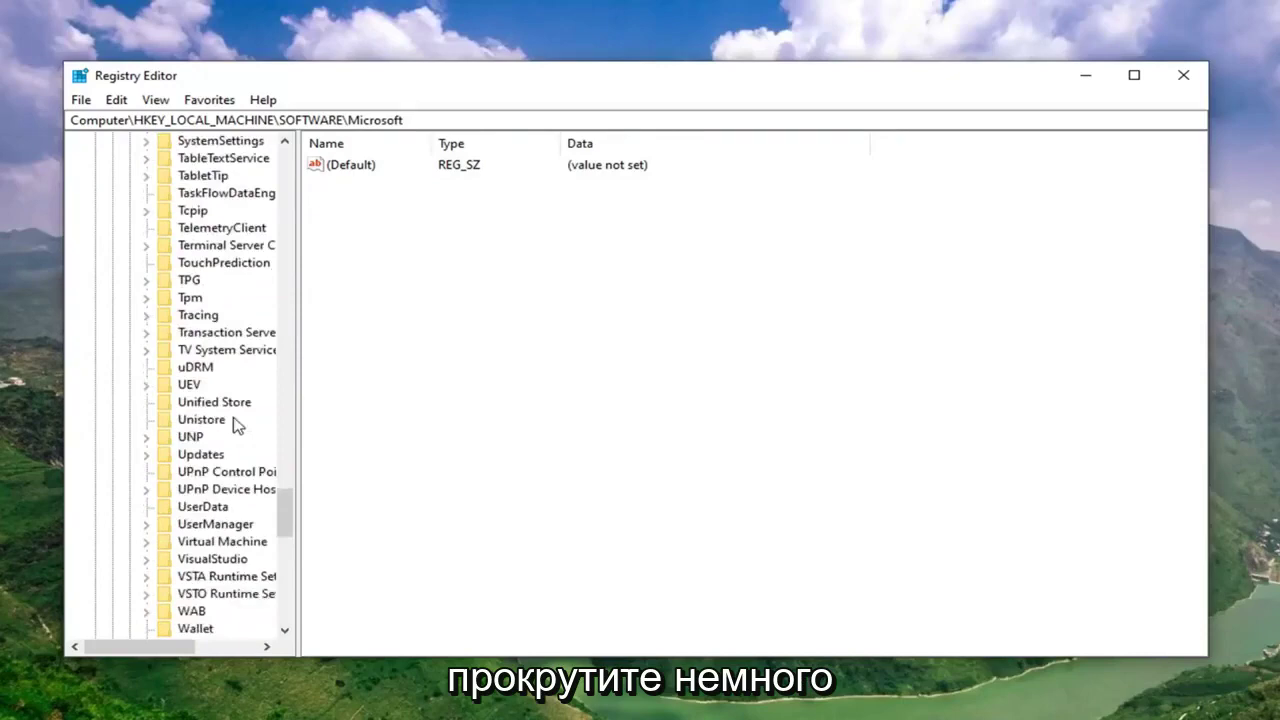
double_click(196, 541)
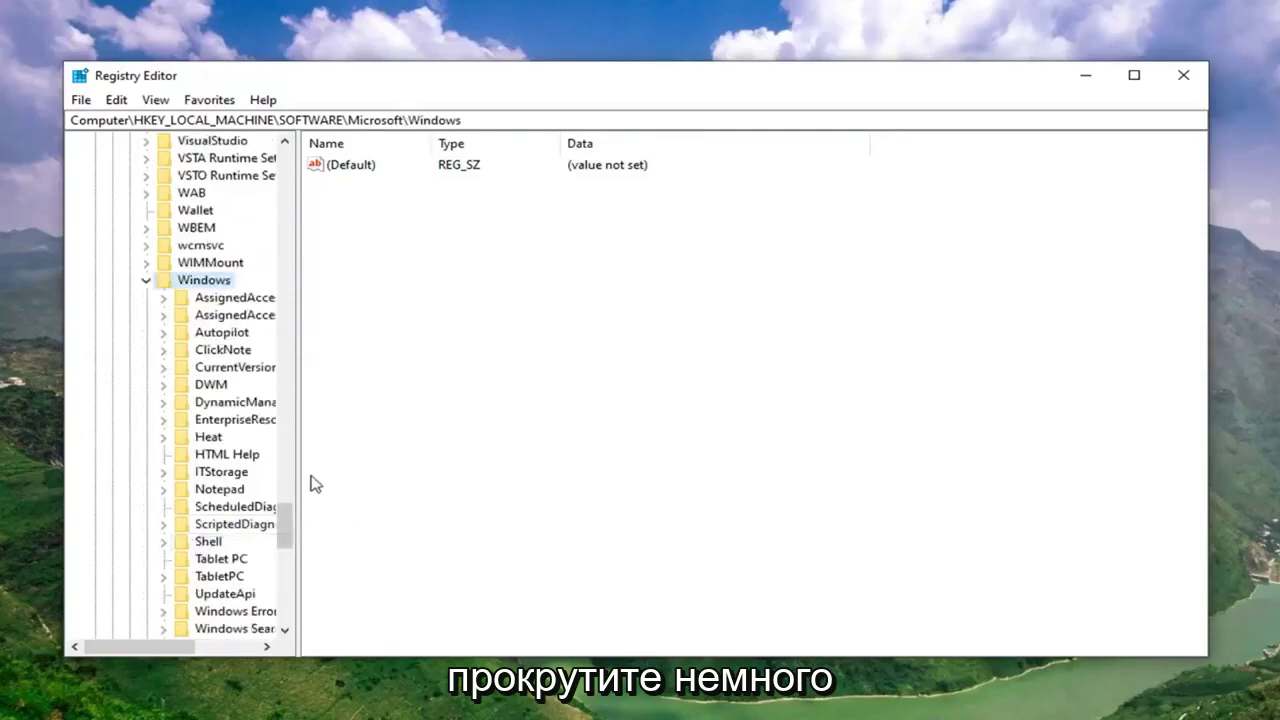
Step: Widen the key tree pane, expand CurrentVersion under Windows and select its ReserveManager key
drag(298, 466, 481, 466)
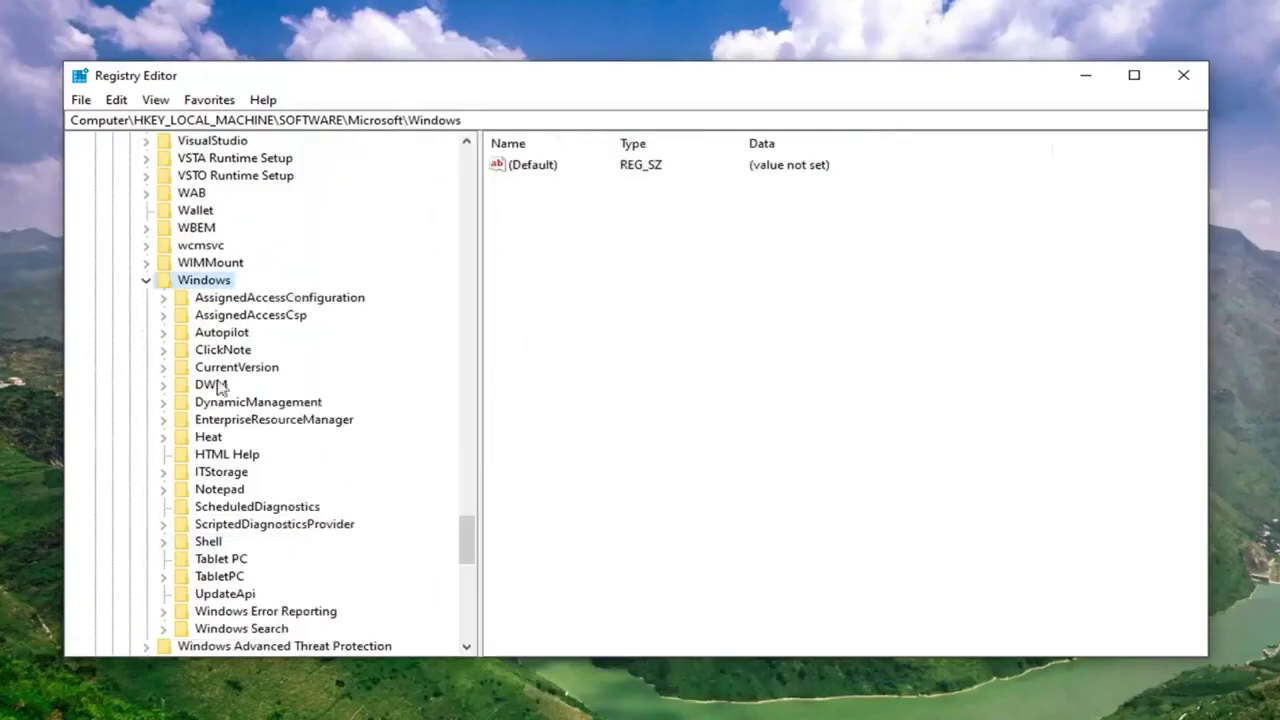
click(232, 372)
double_click(232, 370)
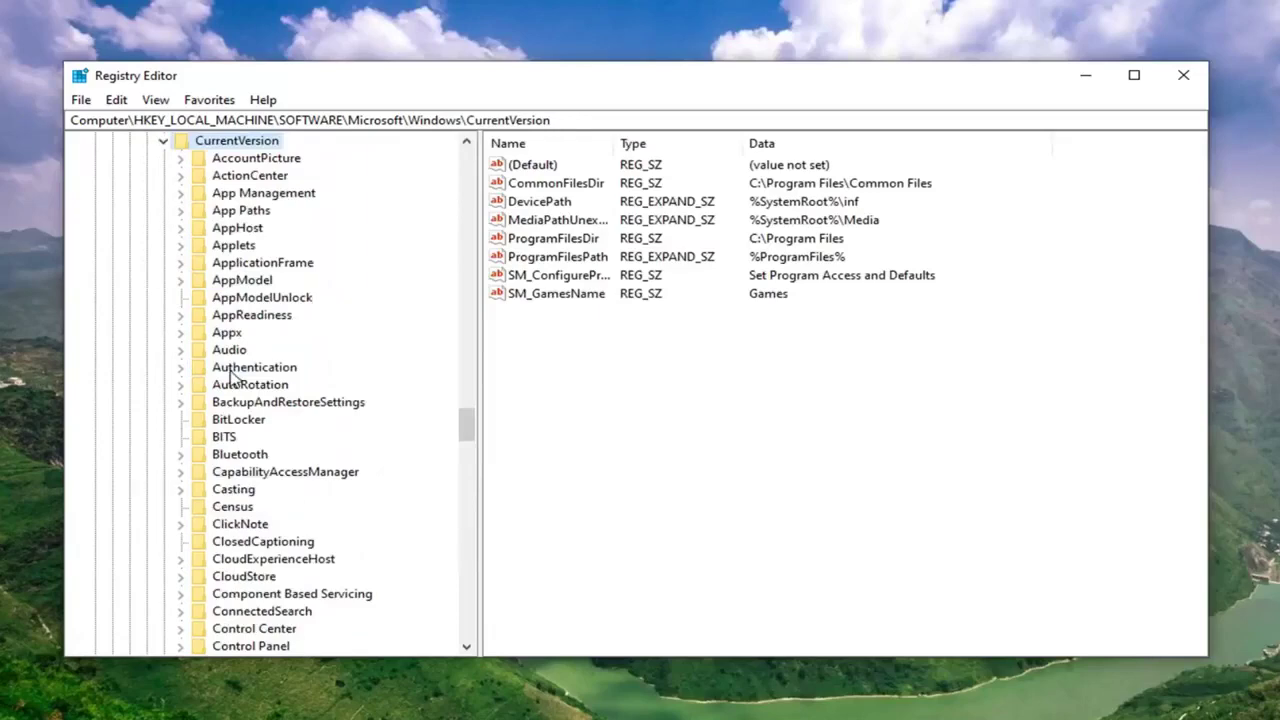
scroll(232, 375, down, 20)
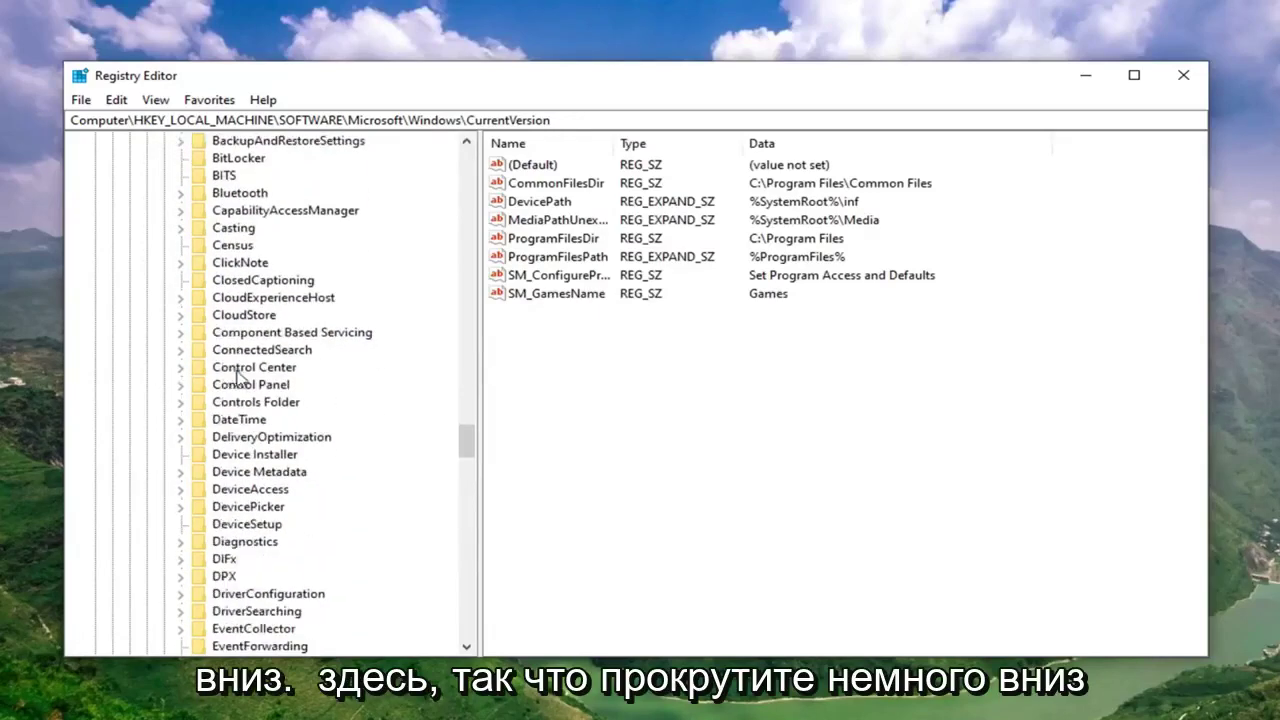
scroll(326, 468, down, 6)
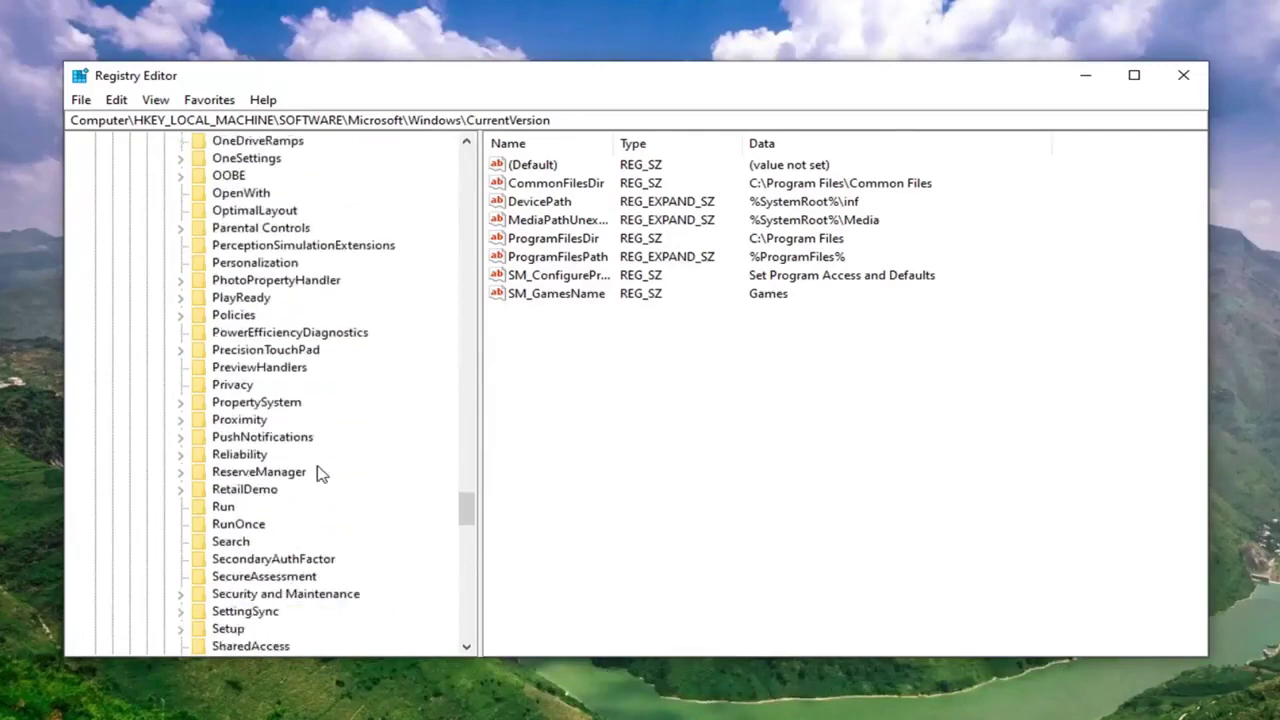
scroll(286, 462, down, 1)
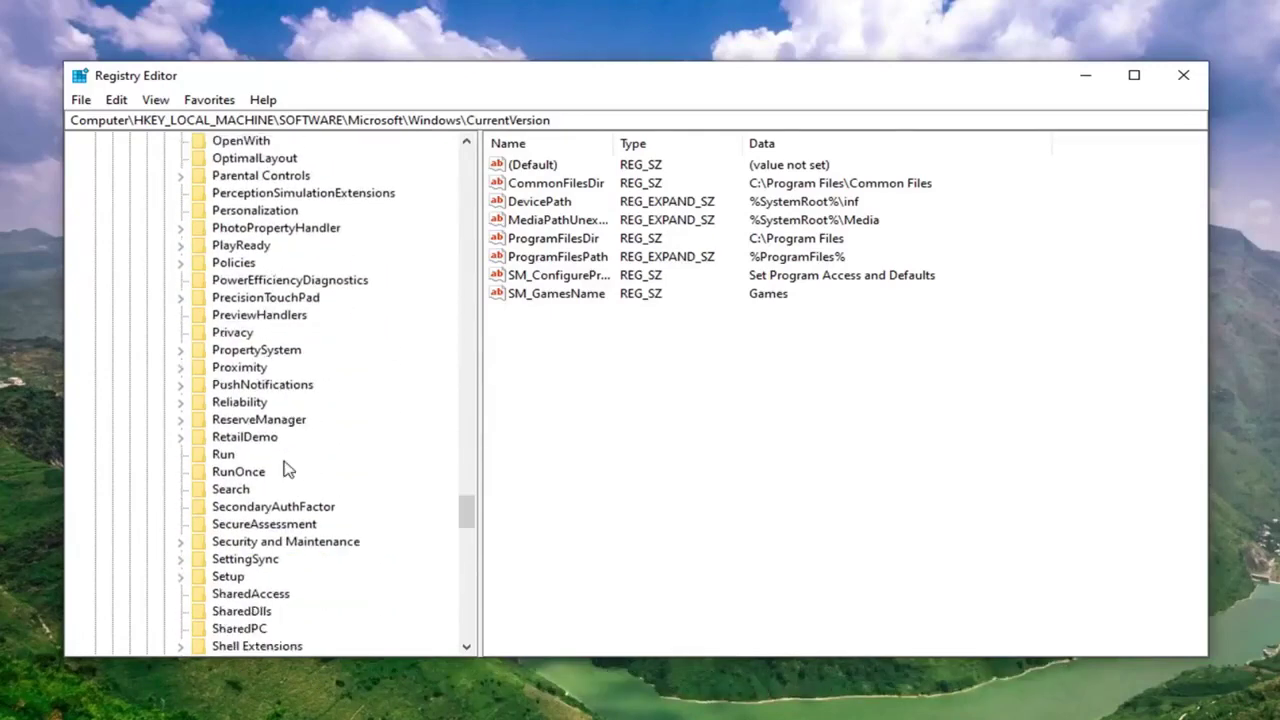
scroll(288, 468, up, 2)
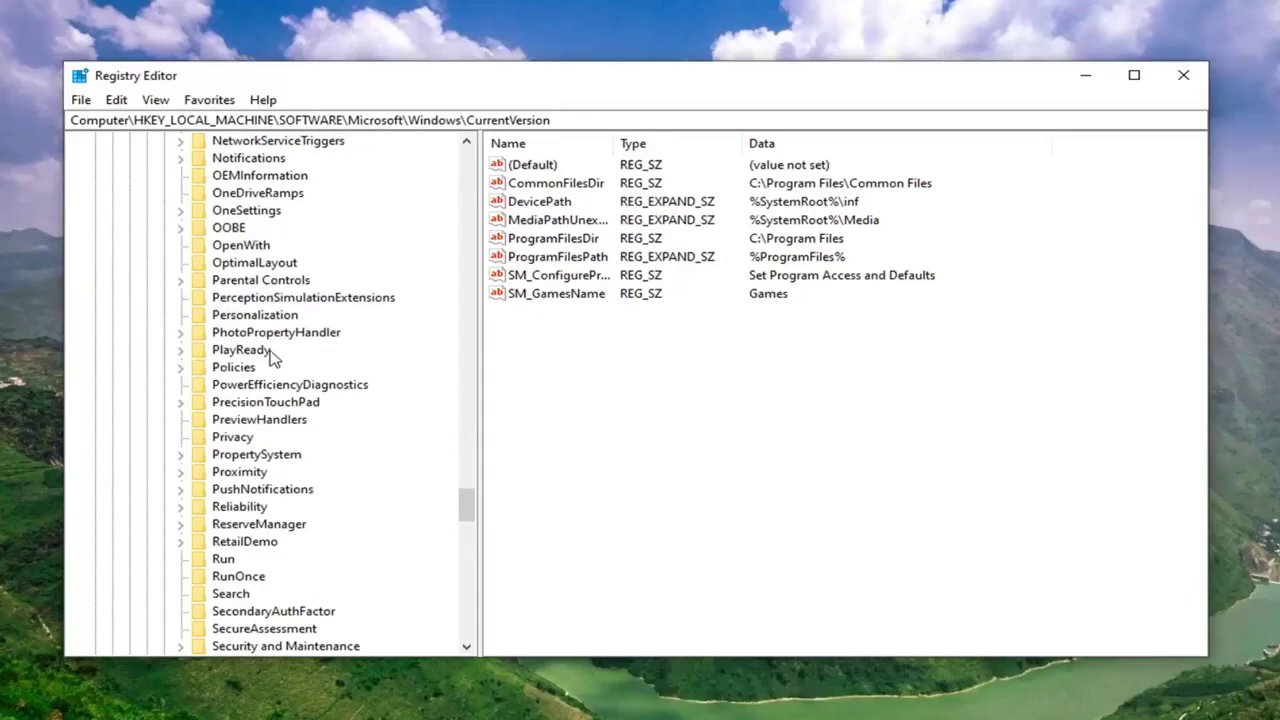
scroll(272, 358, up, 2)
scroll(272, 358, down, 2)
click(262, 524)
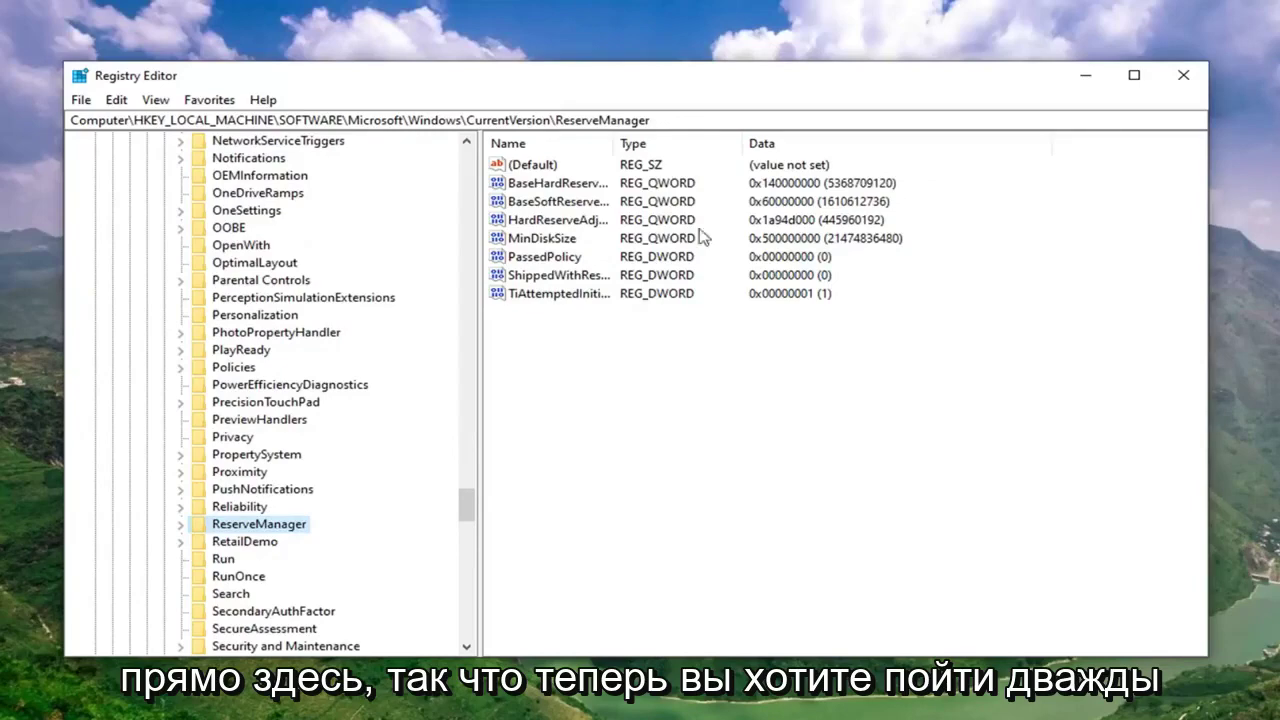
Step: Widen the Name column and edit the ShippedWithReserves DWORD, entering 1 and replacing it with 0
click(557, 277)
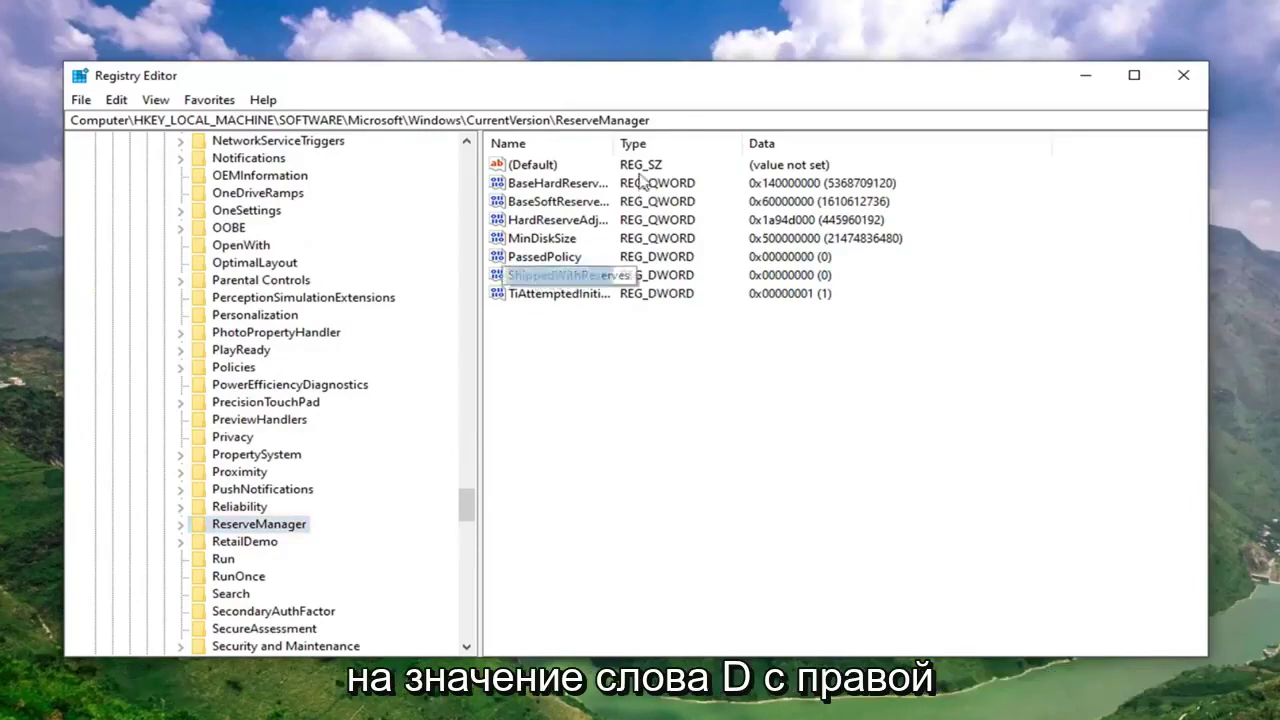
drag(615, 143, 698, 143)
double_click(545, 277)
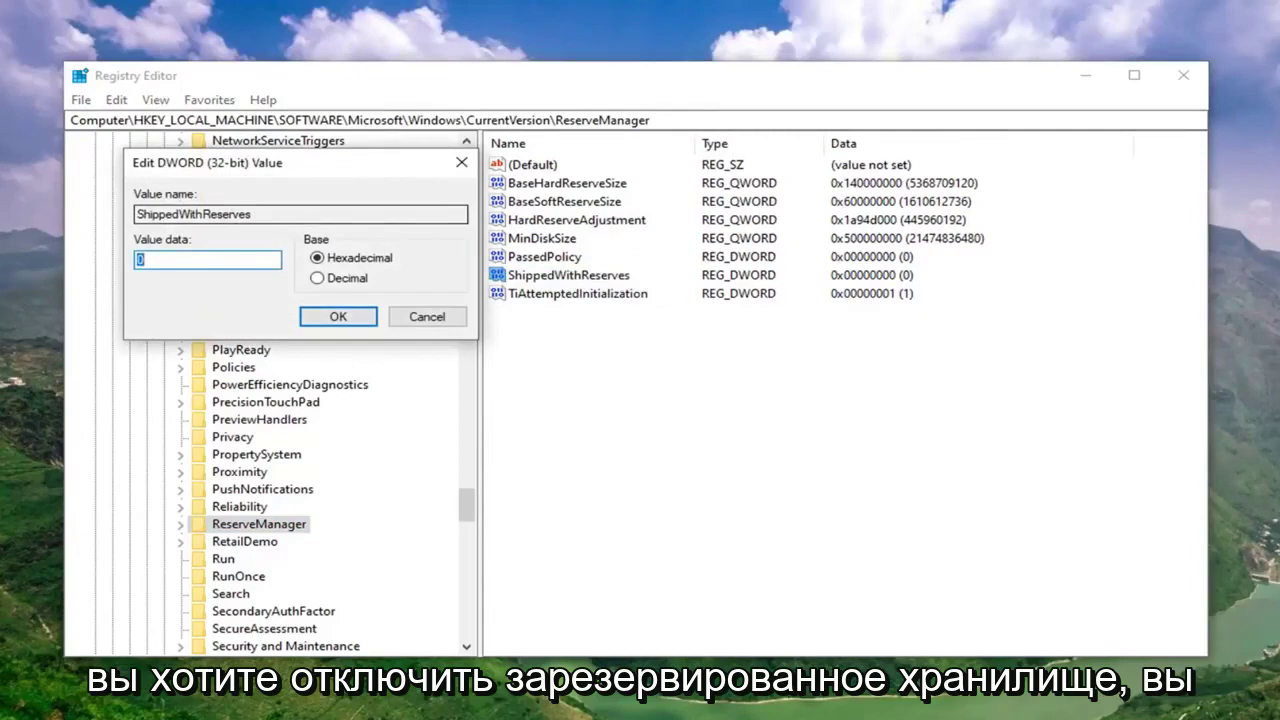
drag(252, 177, 657, 219)
click(572, 303)
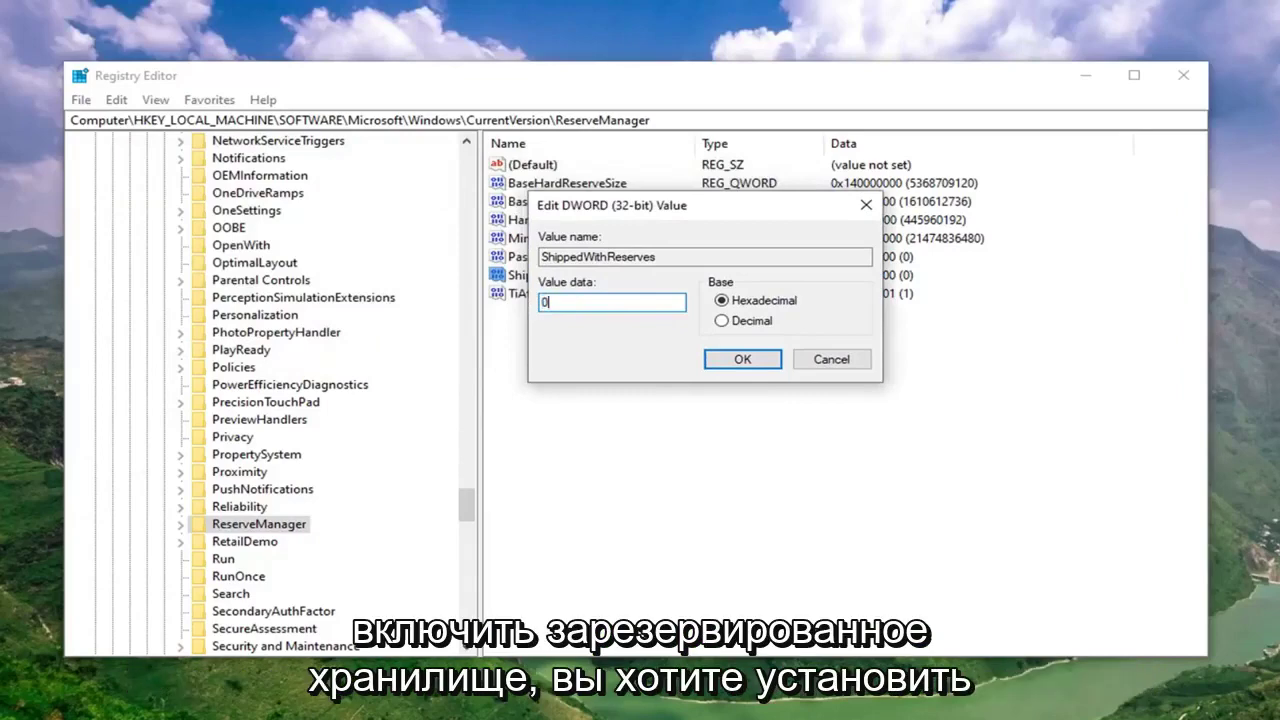
double_click(545, 302)
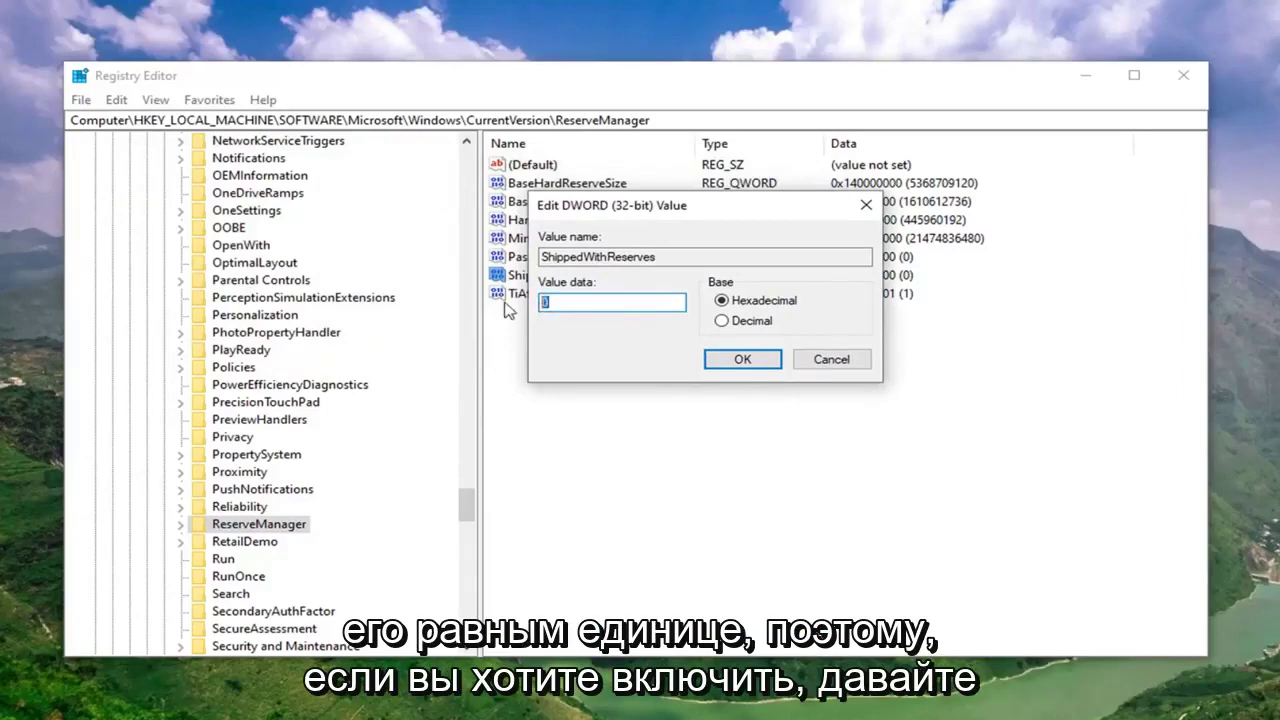
text(1)
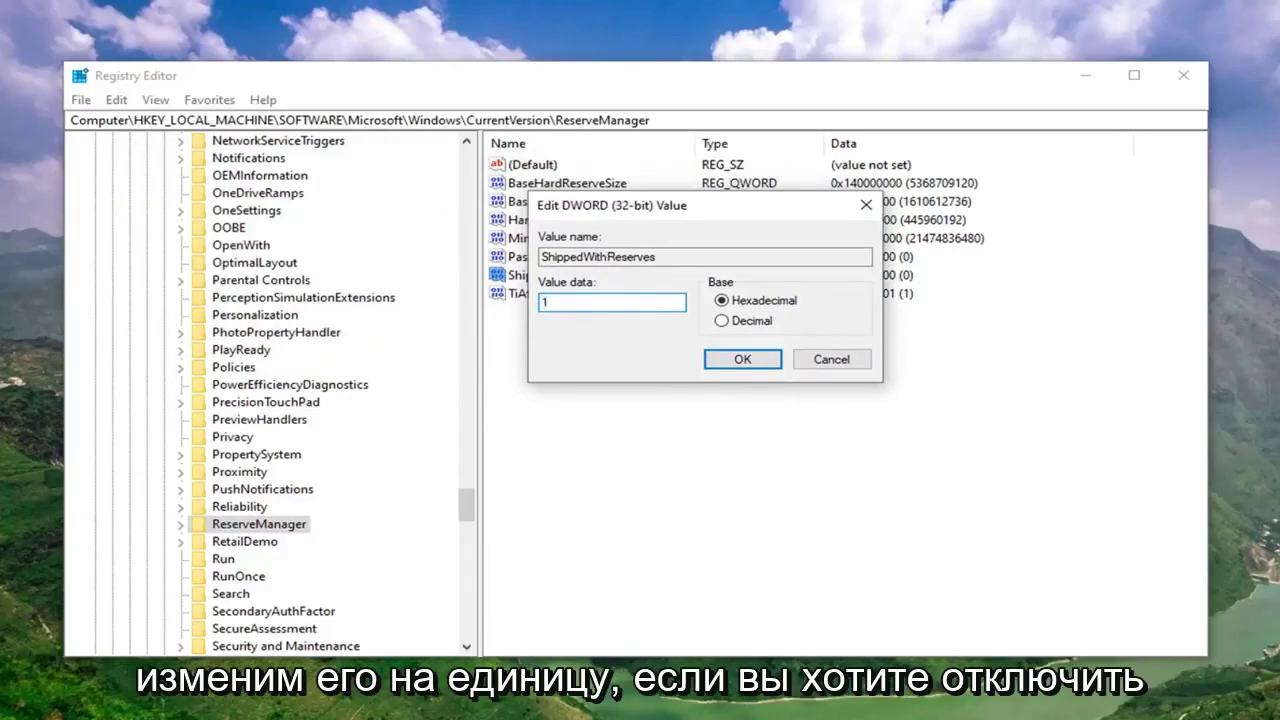
key(BackSpace)
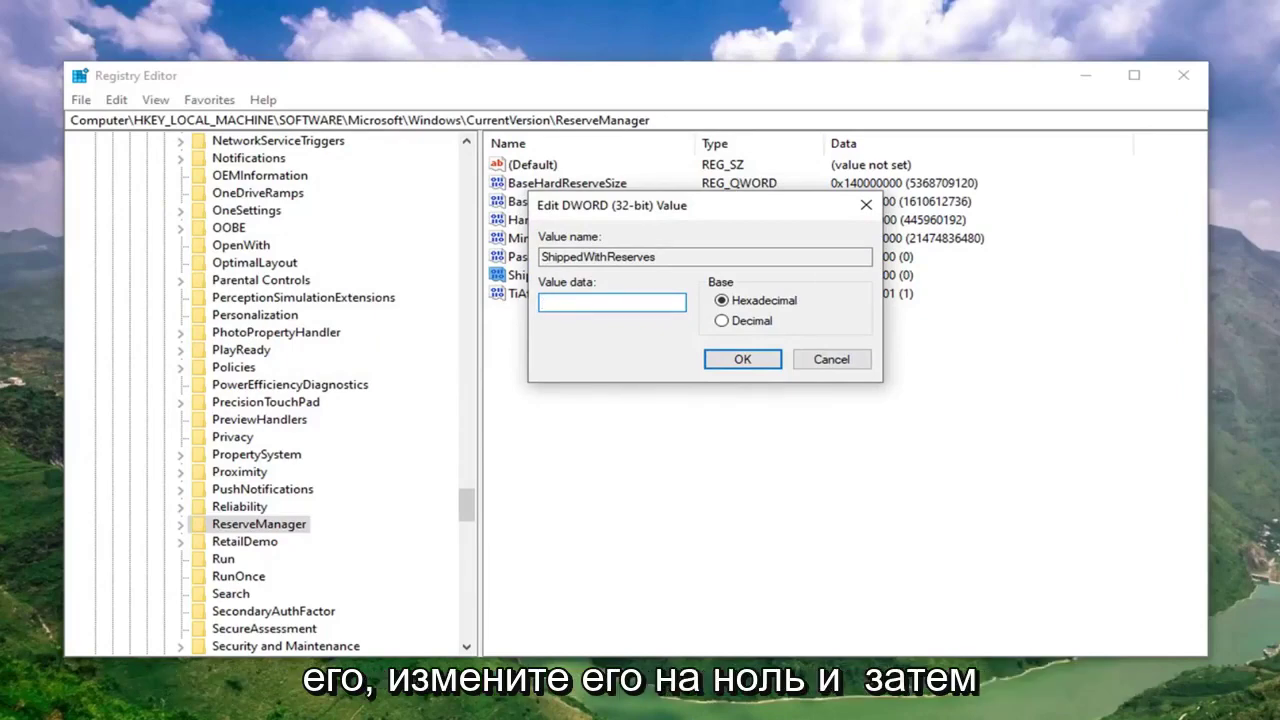
click(736, 362)
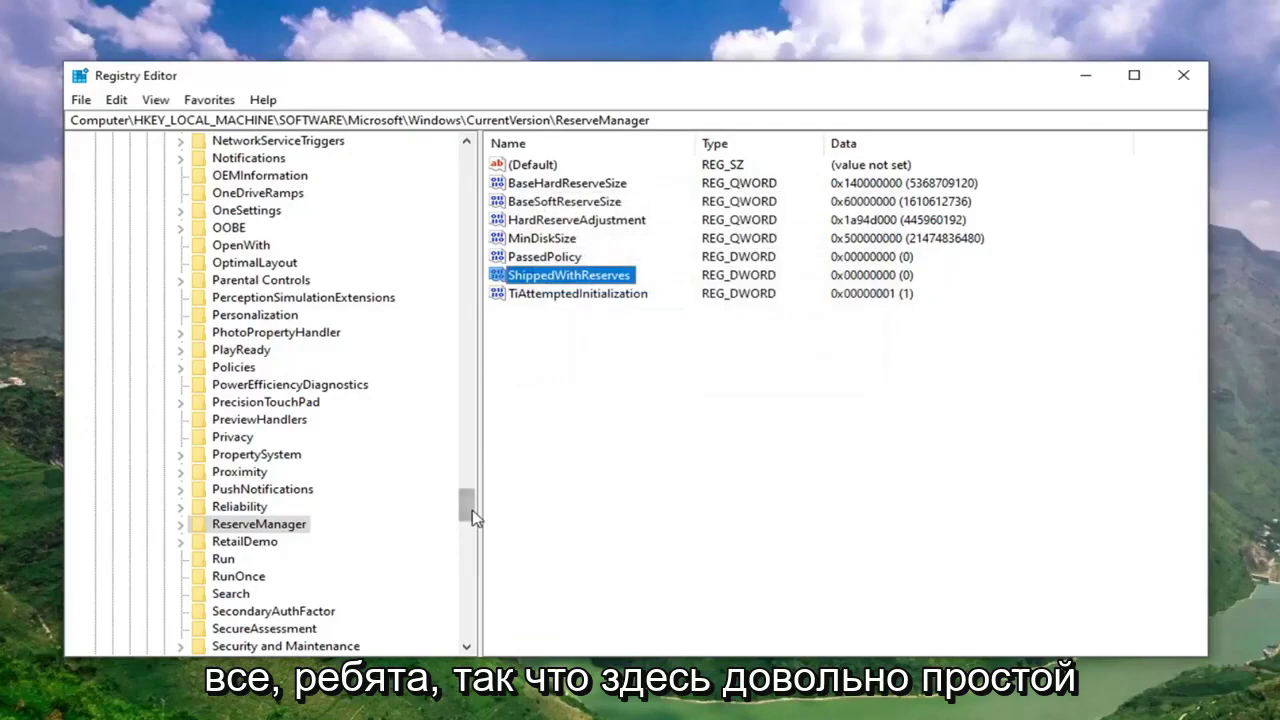
Step: Collapse the expanded registry keys back to the Computer root and close Registry Editor
drag(466, 505, 466, 210)
scroll(250, 400, up, 20)
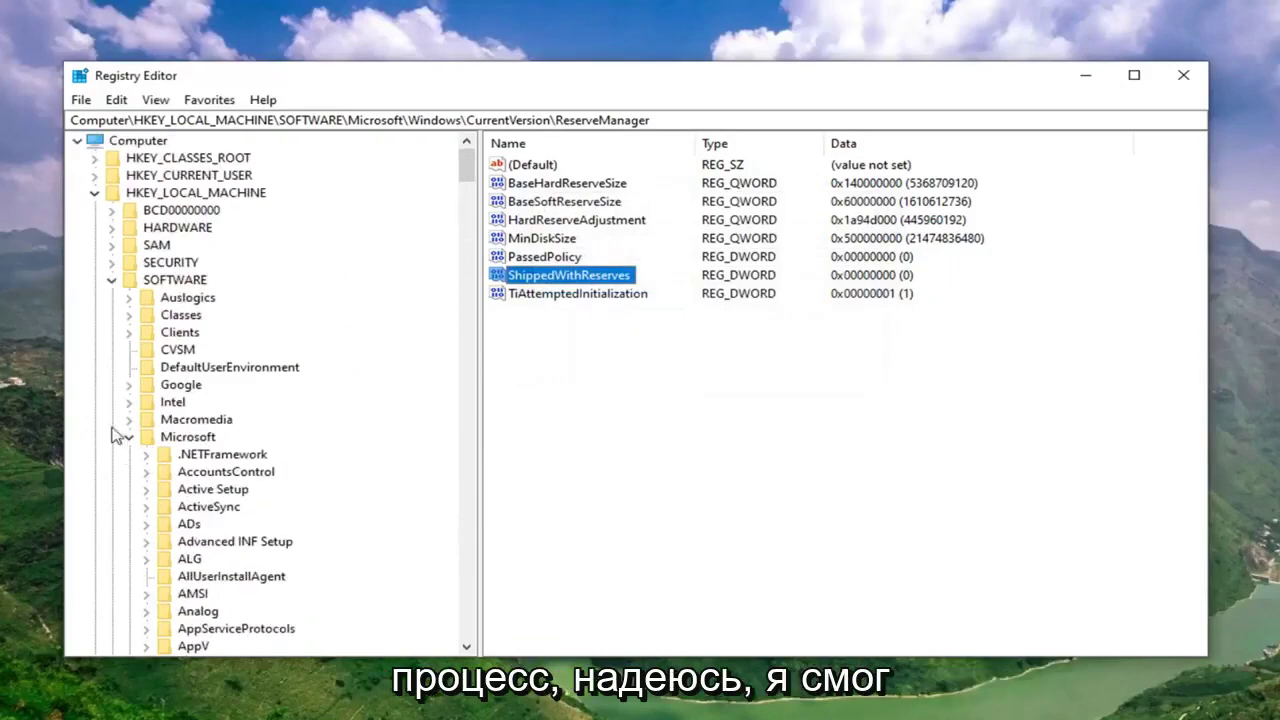
click(128, 437)
key(Left)
key(Left)
key(Left)
key(Left)
key(Left)
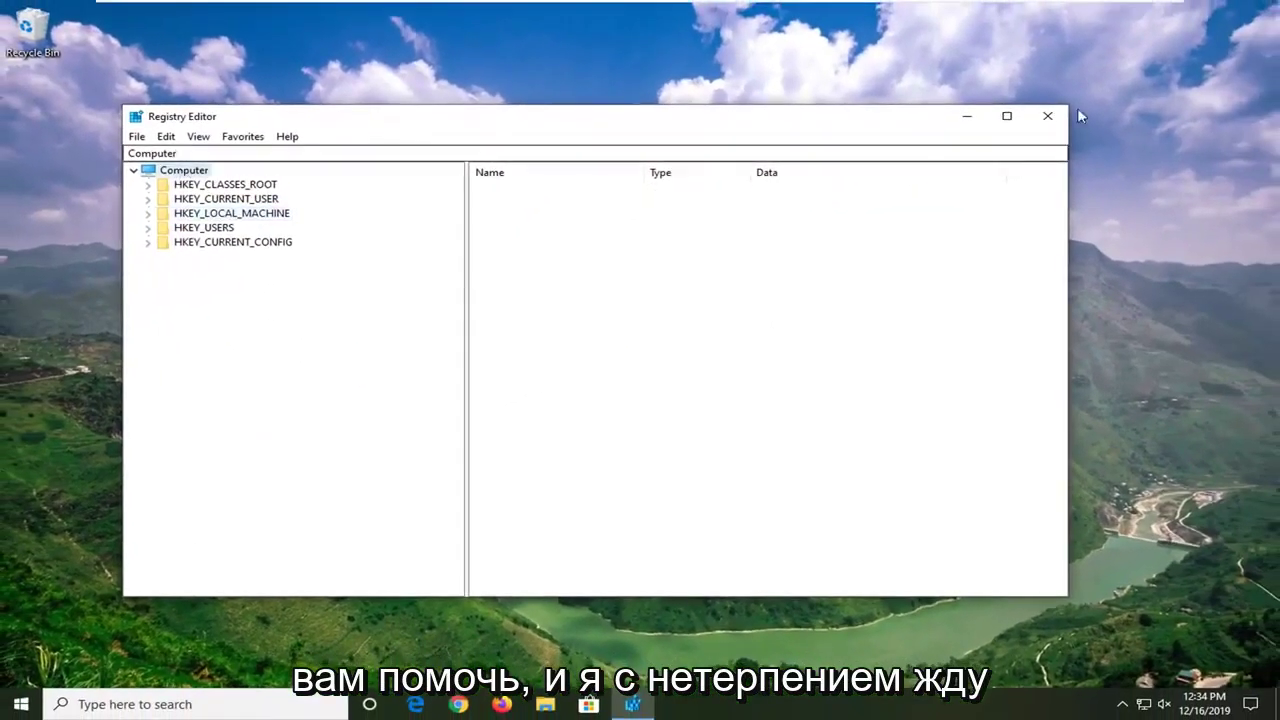
click(1047, 116)
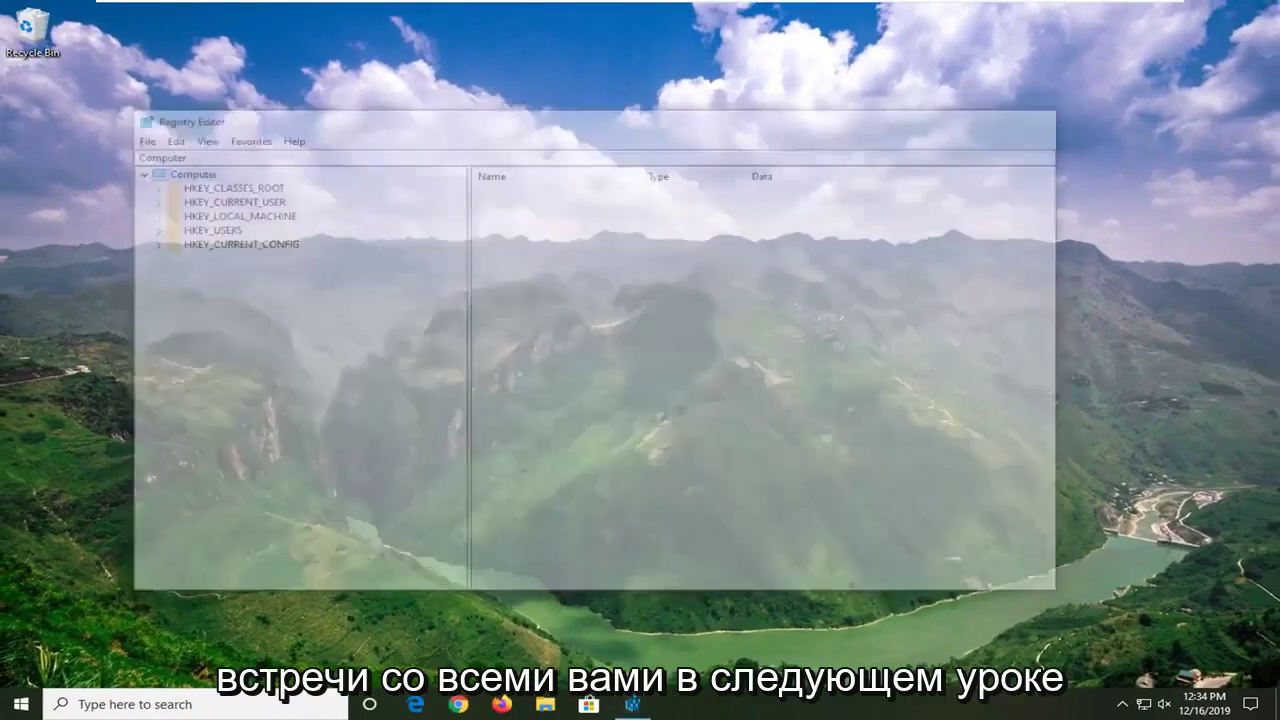